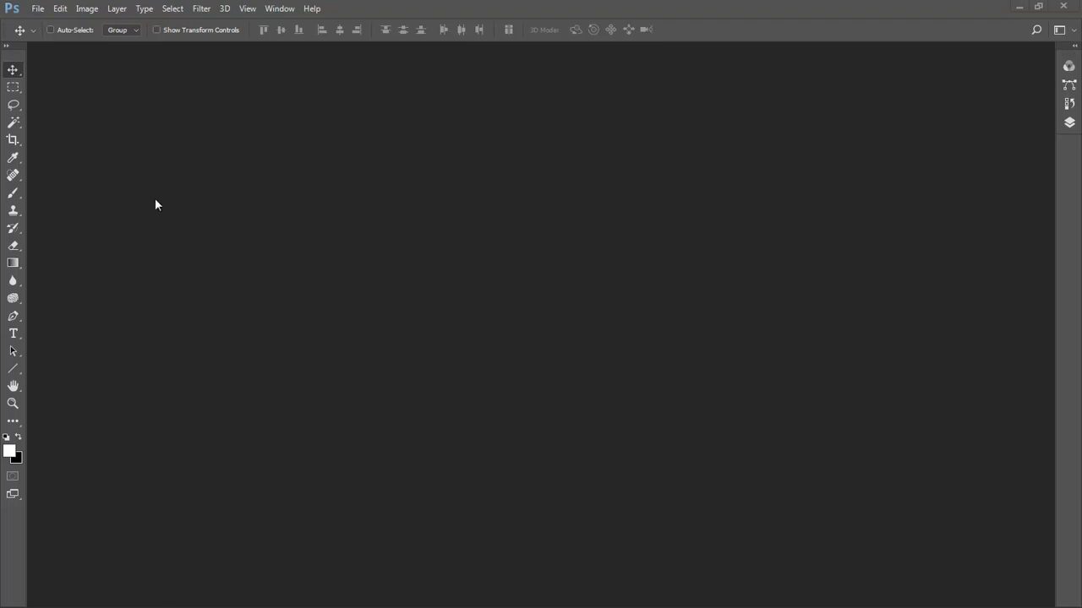
Step: Create a new 1920 × 1080 px RGB document at 72 pixels/inch with a white background
left_click(38, 10)
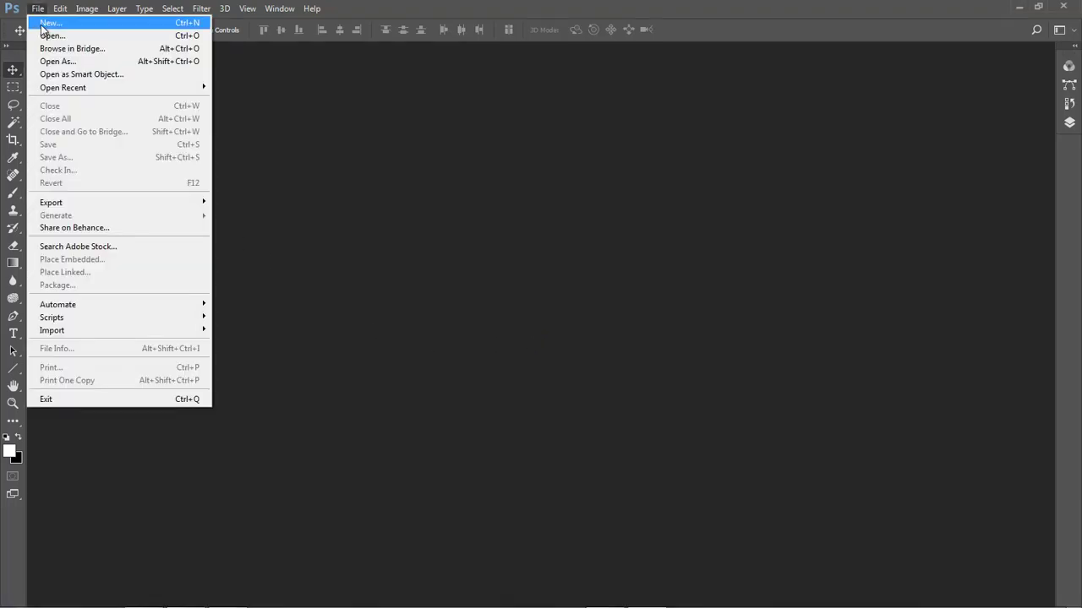
left_click(41, 23)
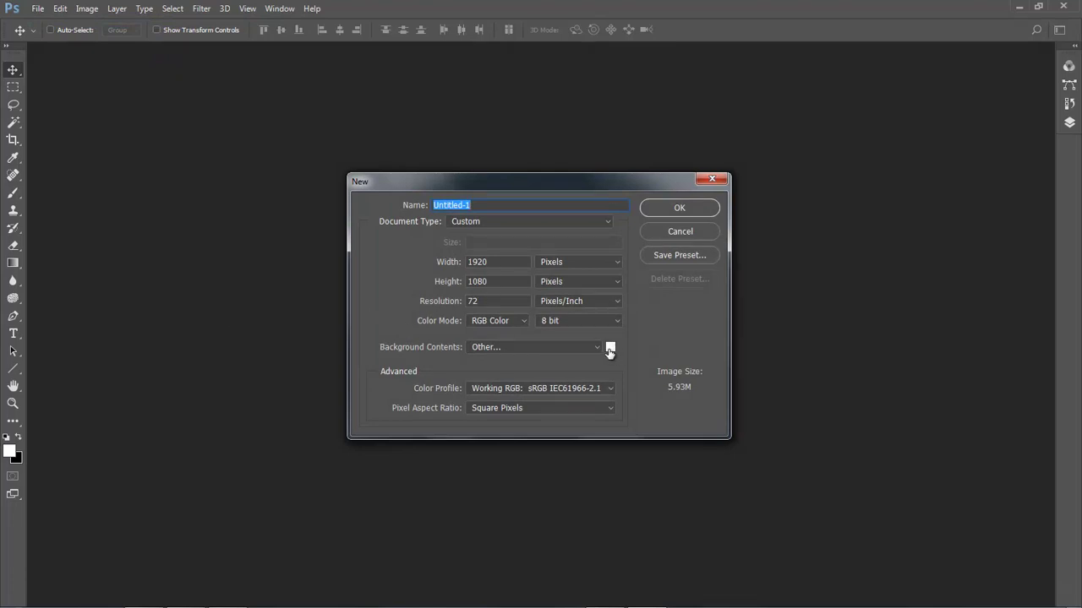
left_click(664, 208)
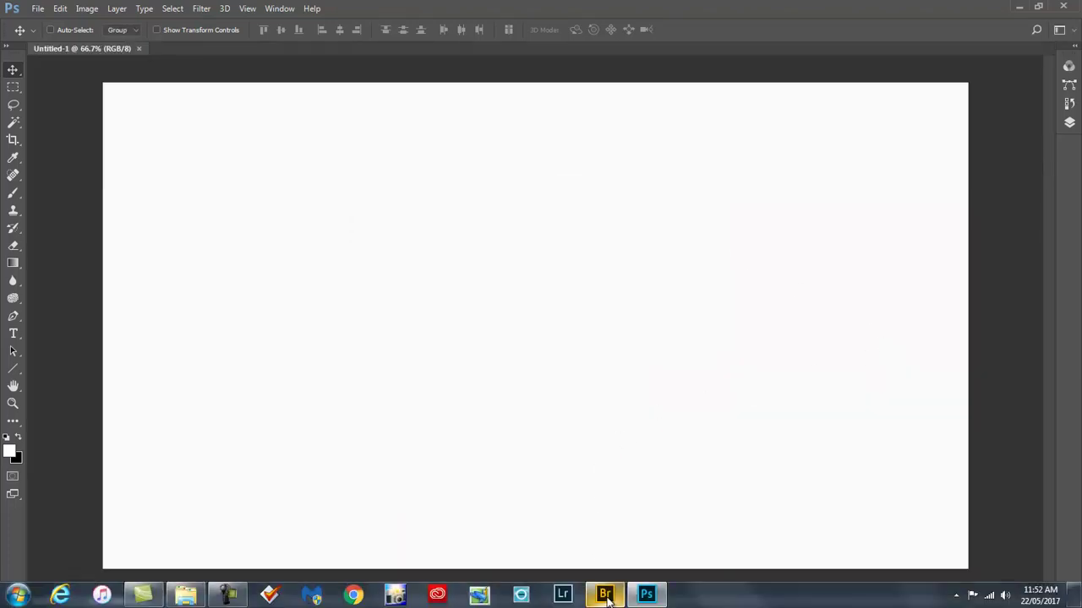
Step: Open _BEB8399-1.jpg and _BEB8849-1zzz.jpg from Bridge and float both images in separate windows over Untitled-1
left_click(607, 597)
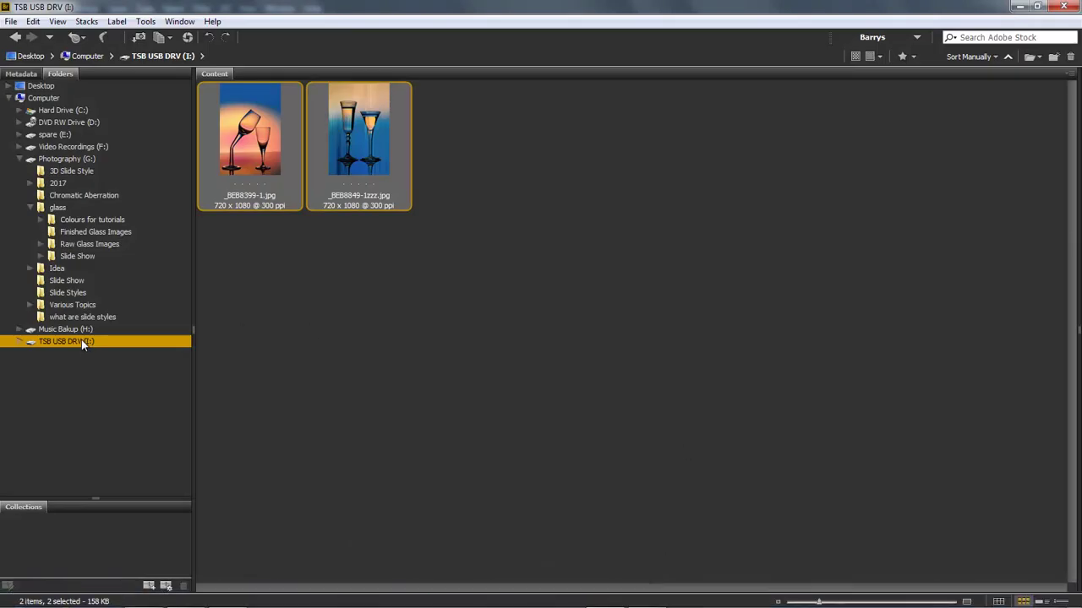
double_click(346, 177)
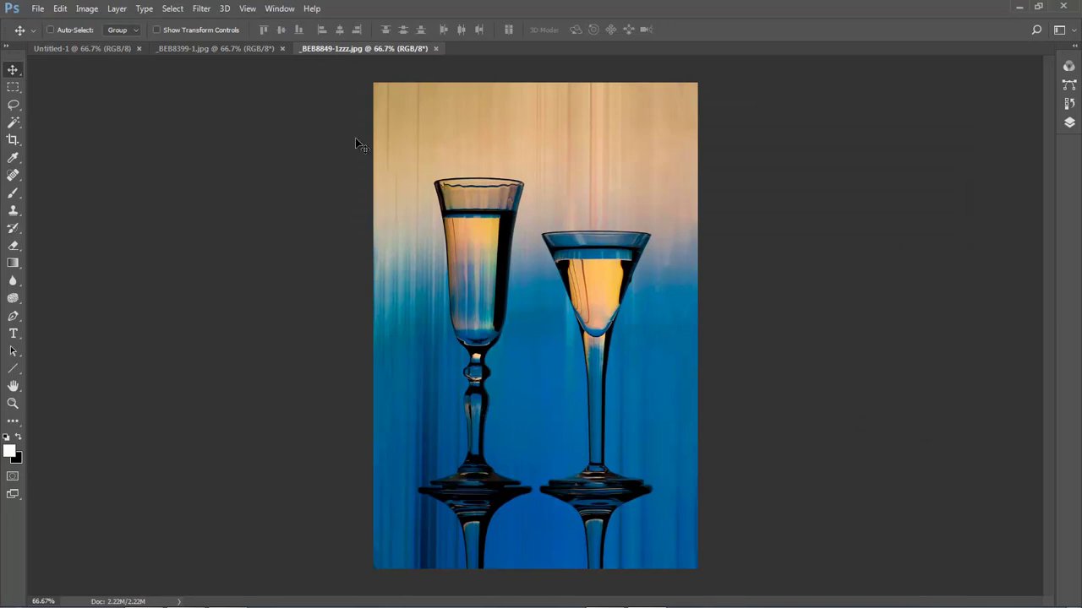
left_click_drag(339, 48, 580, 142)
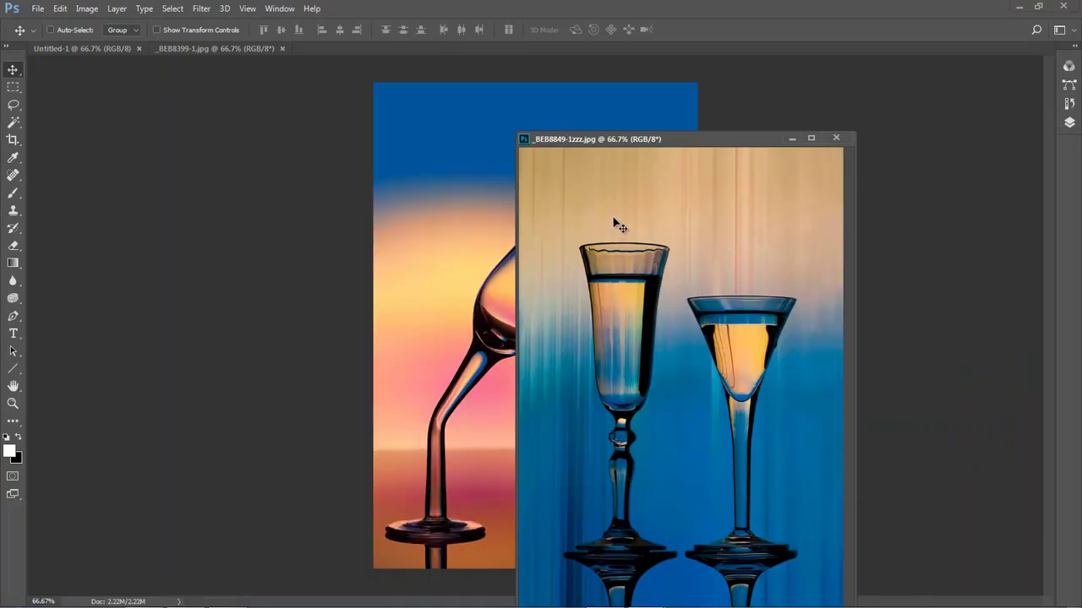
left_click_drag(232, 49, 640, 188)
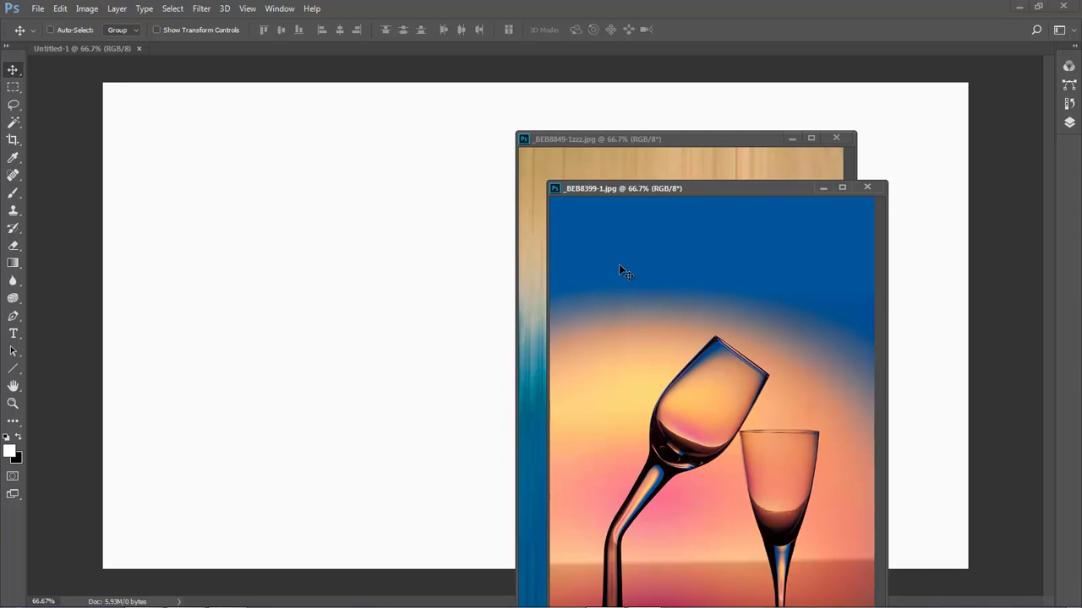
Step: Copy _BEB8399-1.jpg and _BEB8849-1zzz.jpg as centred layers into Untitled-1, closing each source image once copied
left_click_drag(626, 263, 379, 262)
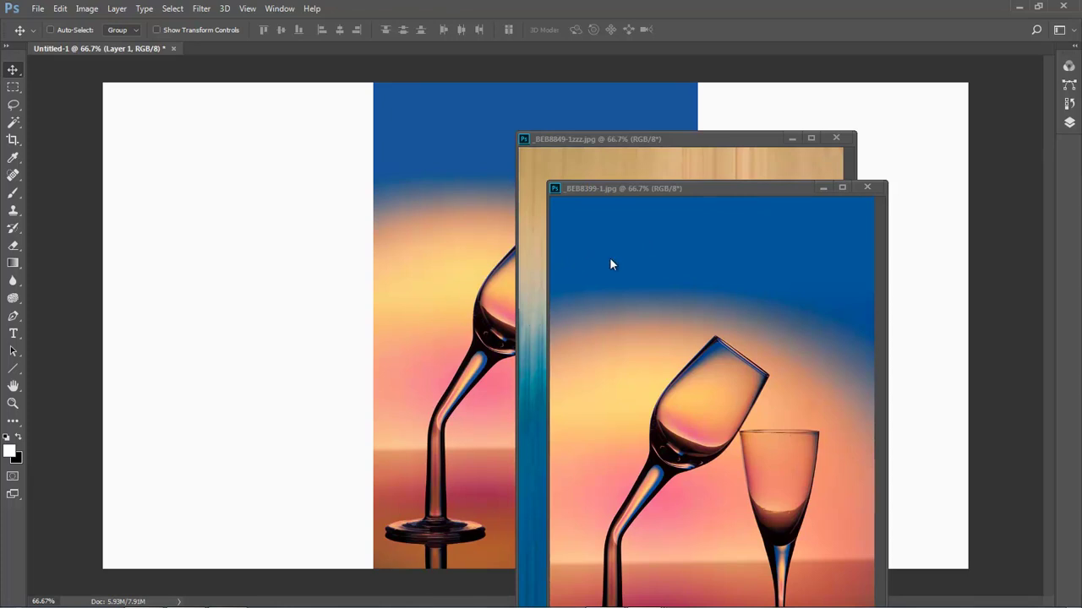
left_click(866, 187)
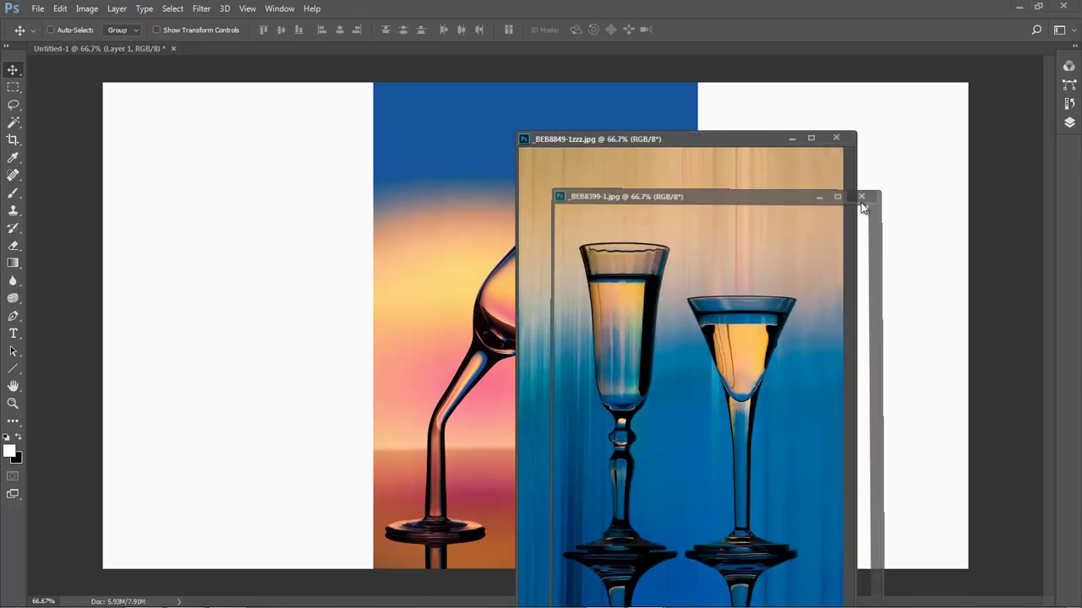
left_click_drag(632, 207, 468, 363)
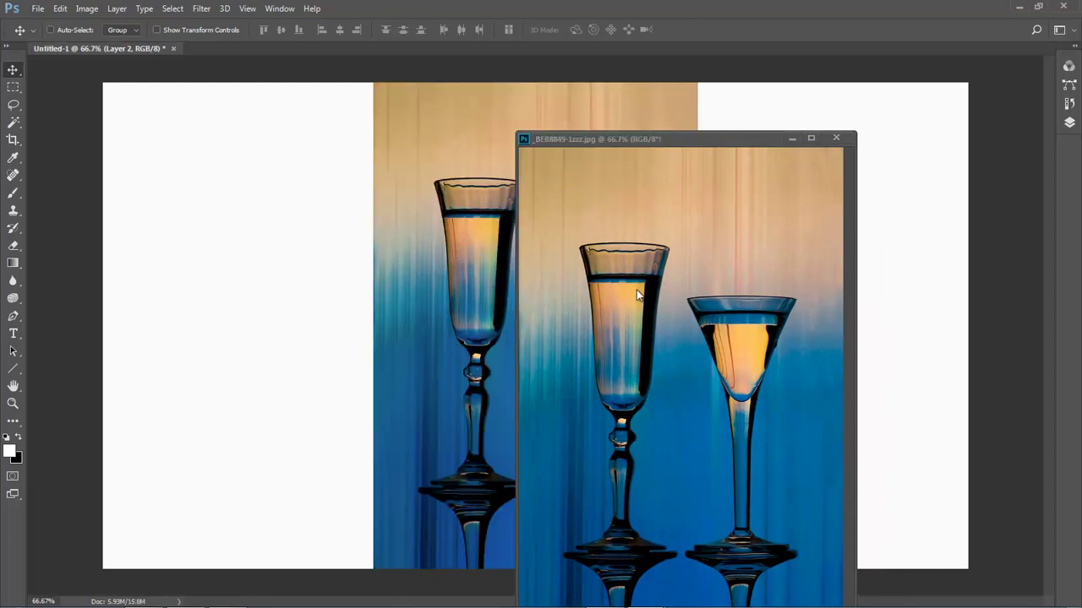
left_click(836, 139)
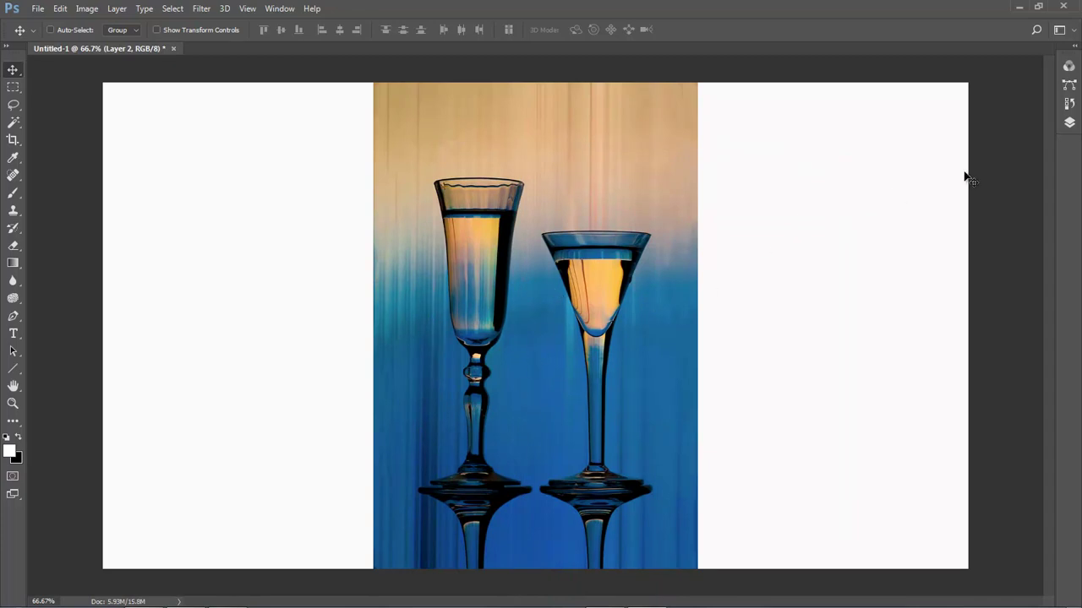
Step: Scale Layer 1 and Layer 2 together to about 91.5% with Free Transform and centre them at X 960.50, Y 540.50 px
left_click(1068, 124)
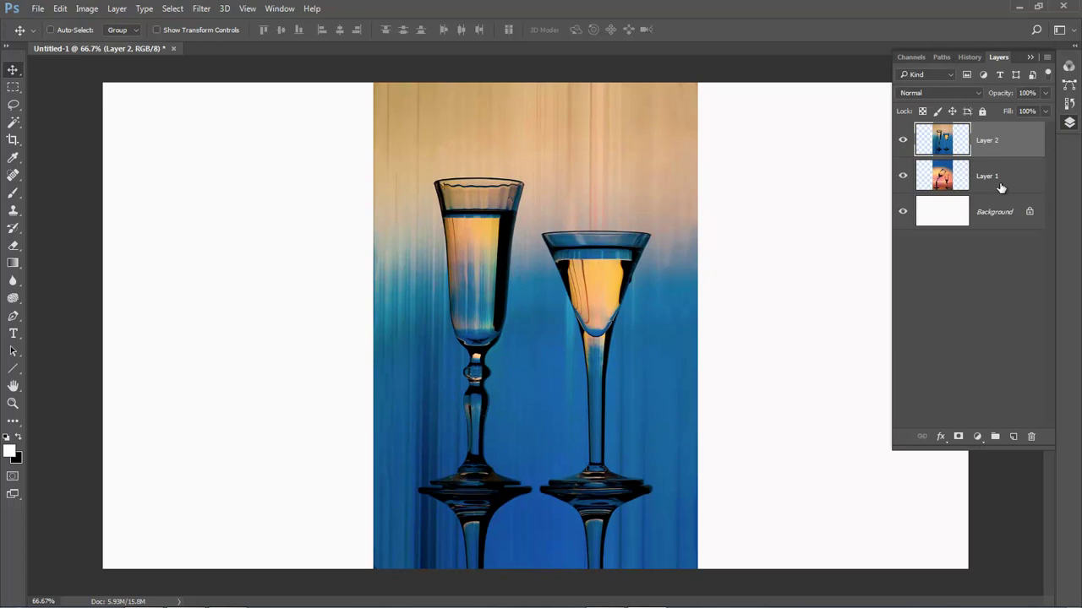
left_click(1029, 56)
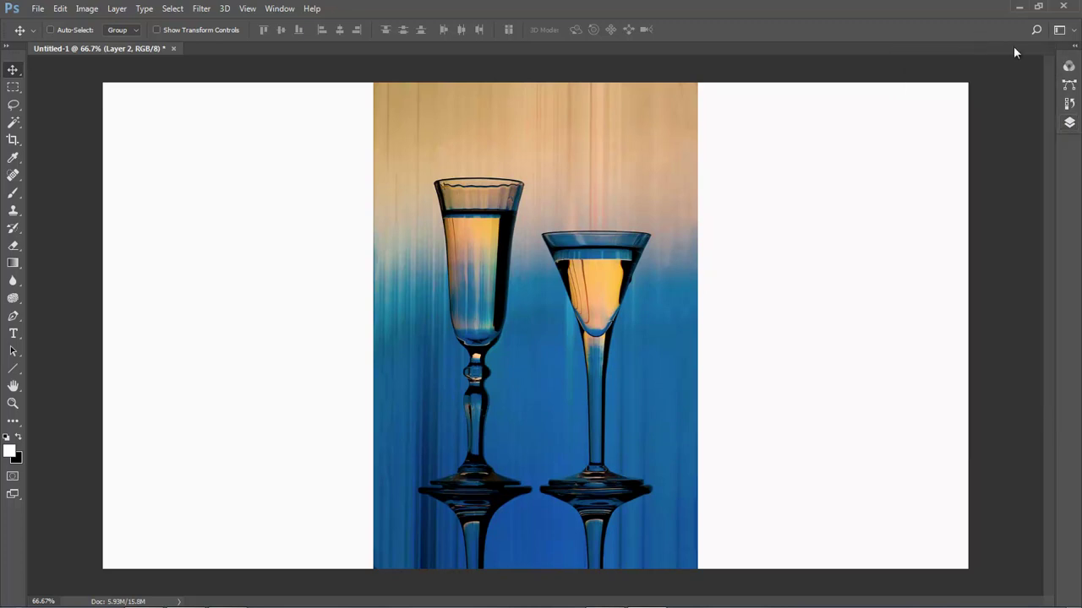
left_click(1075, 45)
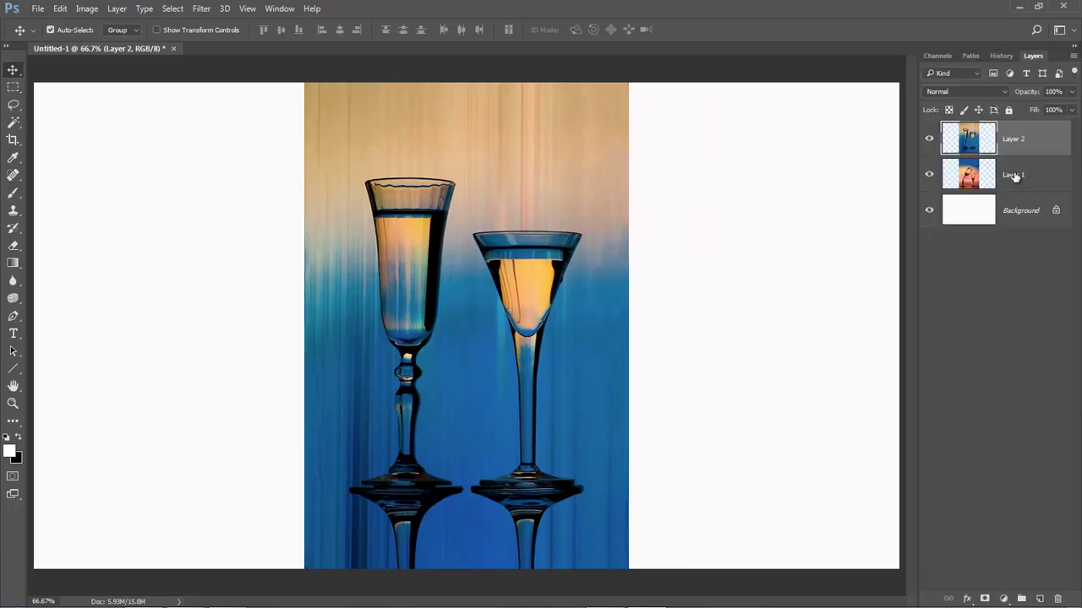
left_click(1013, 177, "ctrl")
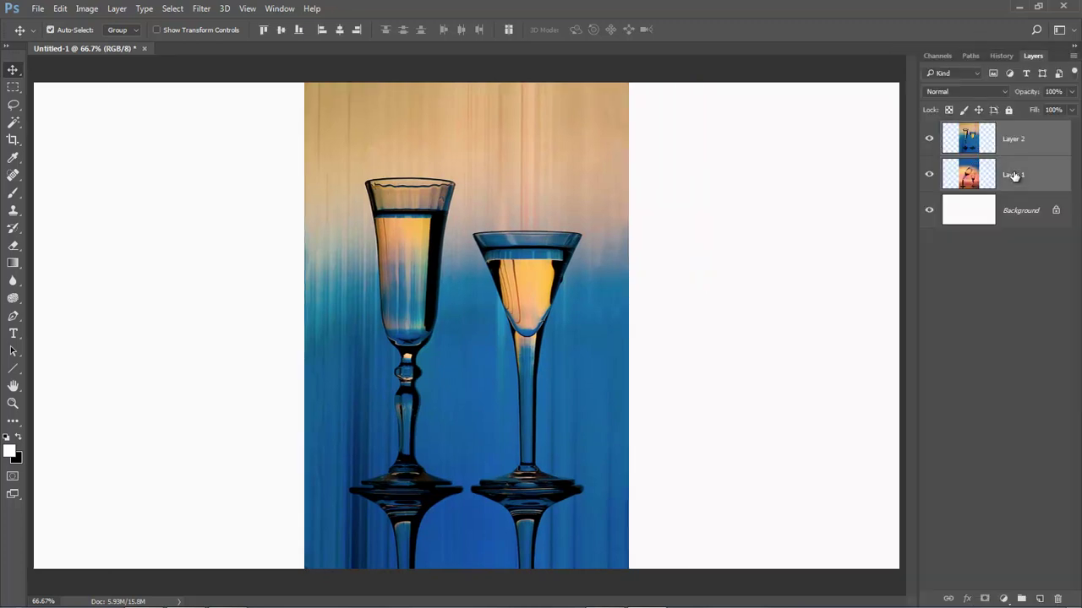
left_click(60, 9)
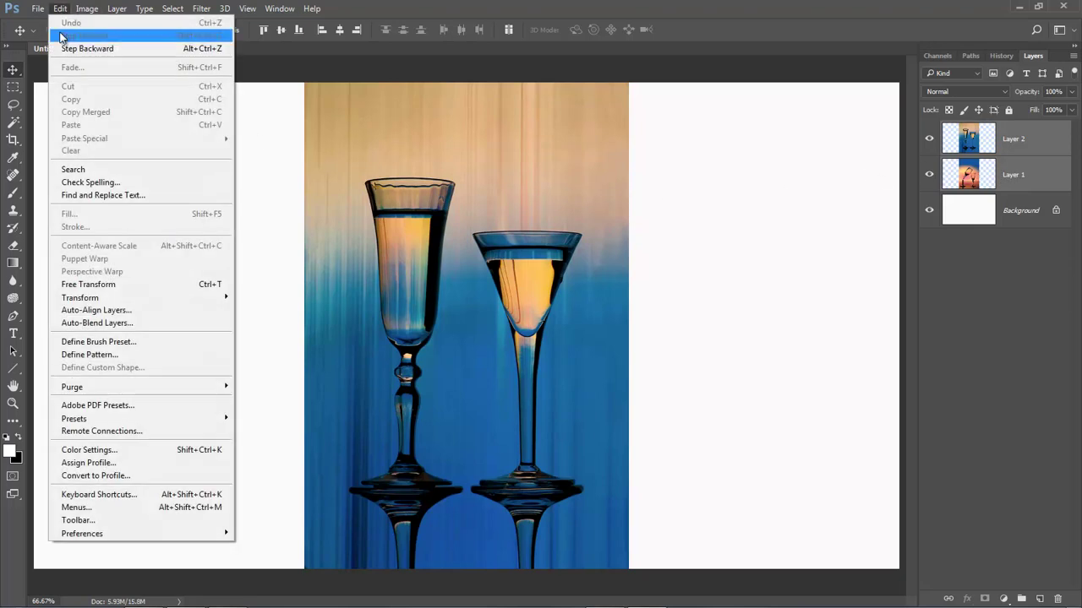
left_click(91, 285)
left_click_drag(628, 83, 612, 107)
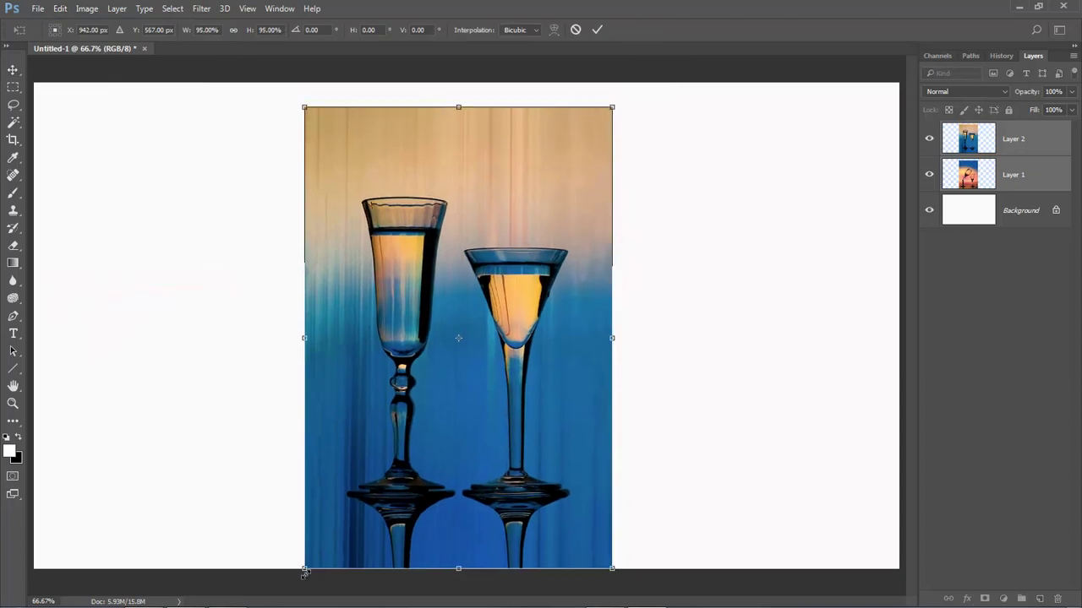
left_click_drag(305, 570, 316, 551)
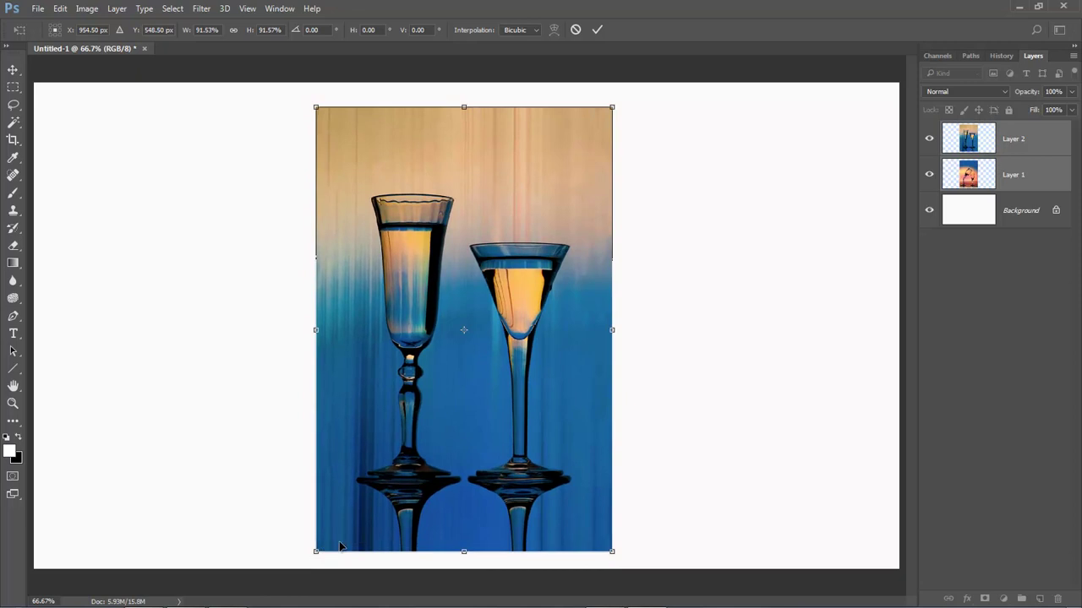
left_click_drag(464, 370, 467, 365)
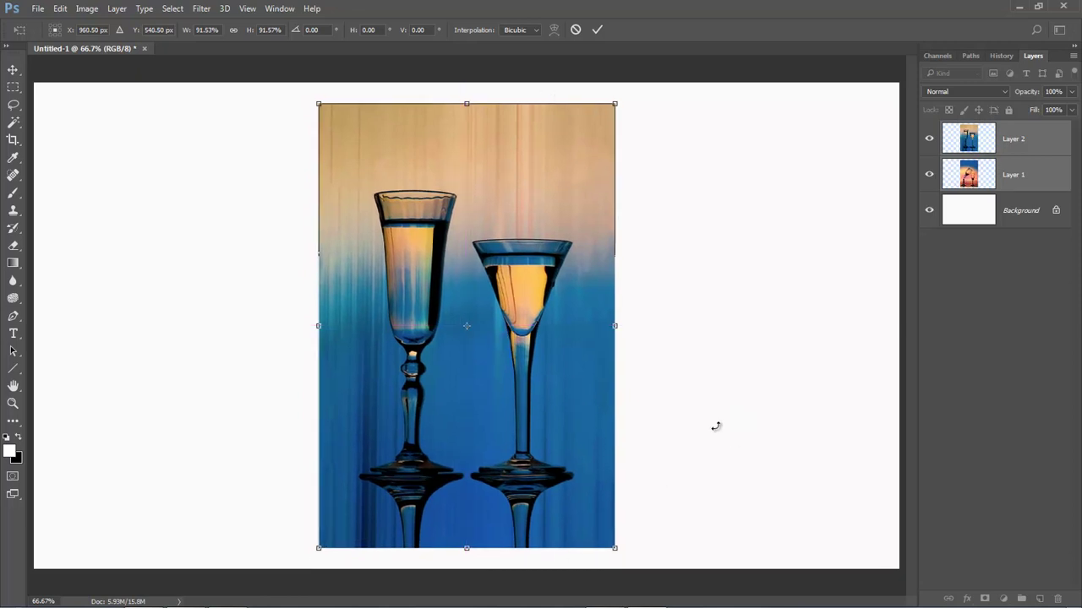
key("Return")
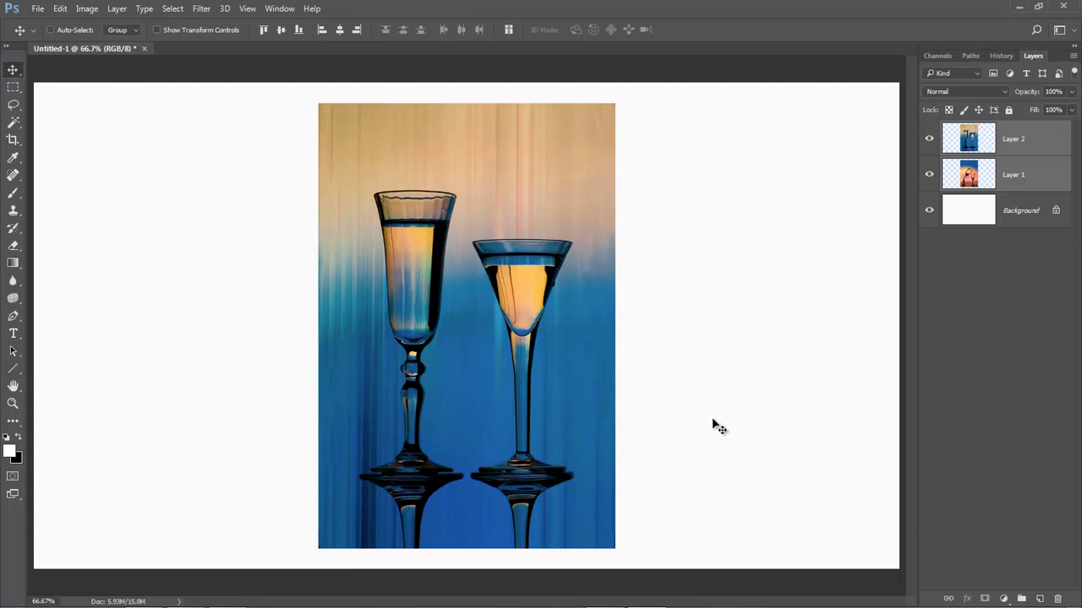
Step: Duplicate Layer 1, the image with the tilted glass
left_click(991, 175)
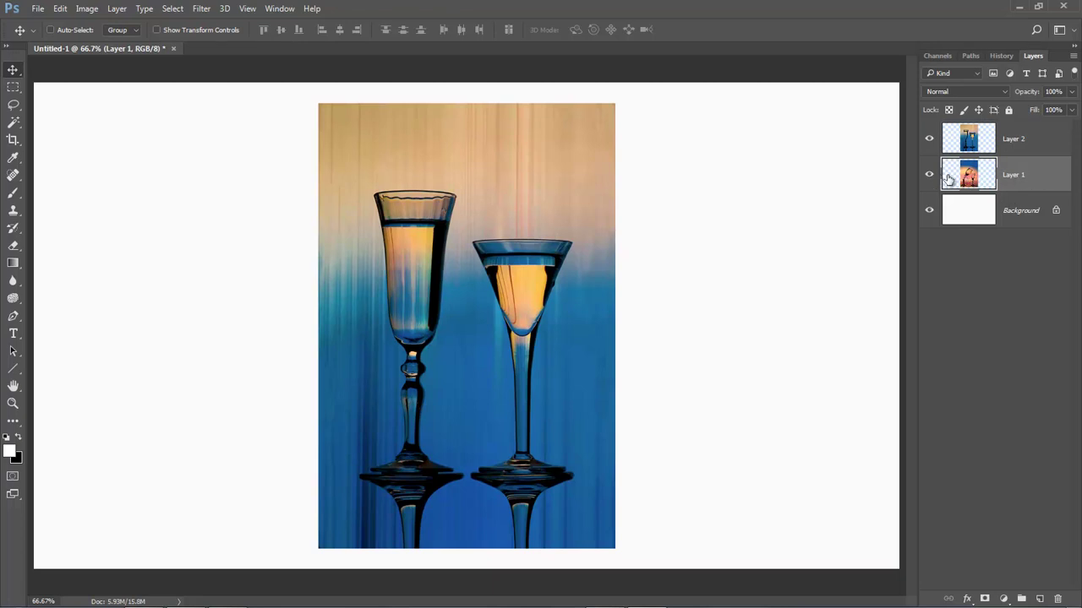
key("ctrl")
key("ctrl+j")
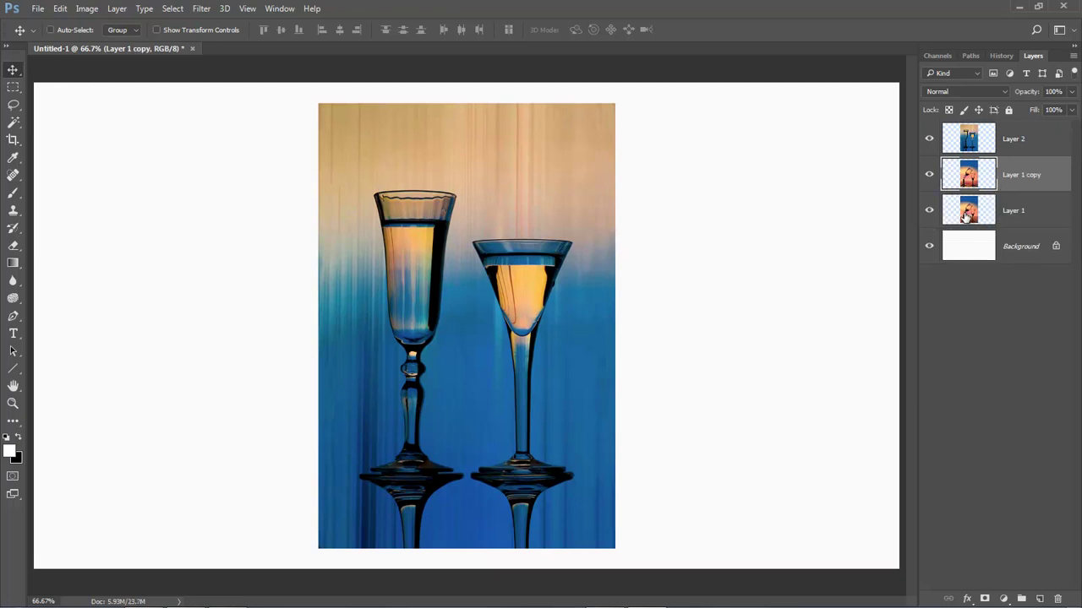
Step: Hide Layer 2 and flip Layer 1 copy horizontally
left_click(929, 140)
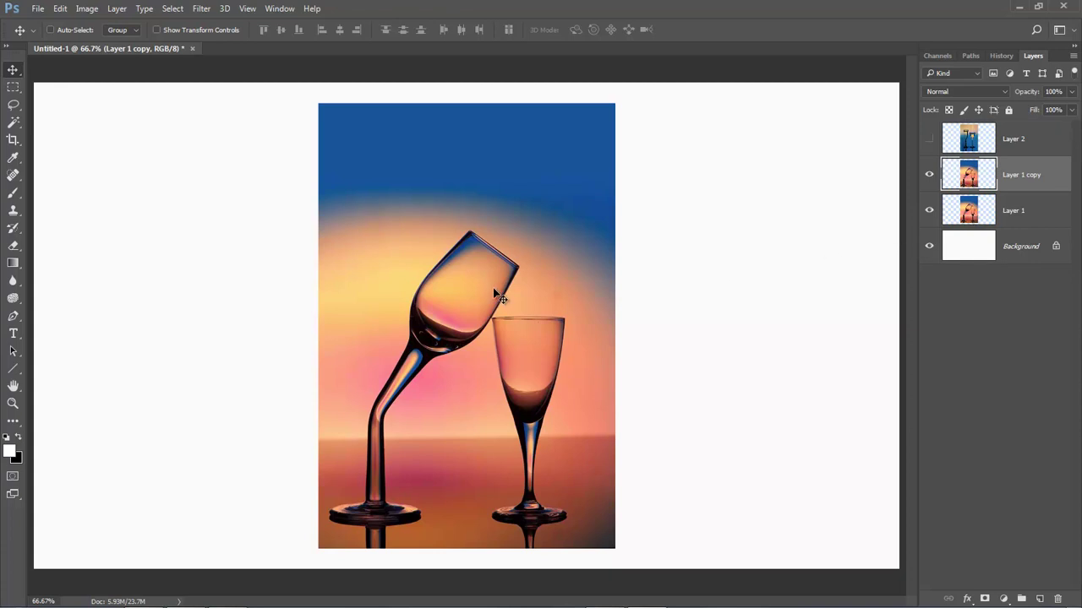
left_click(61, 9)
mouse_move(93, 301)
left_click(292, 447)
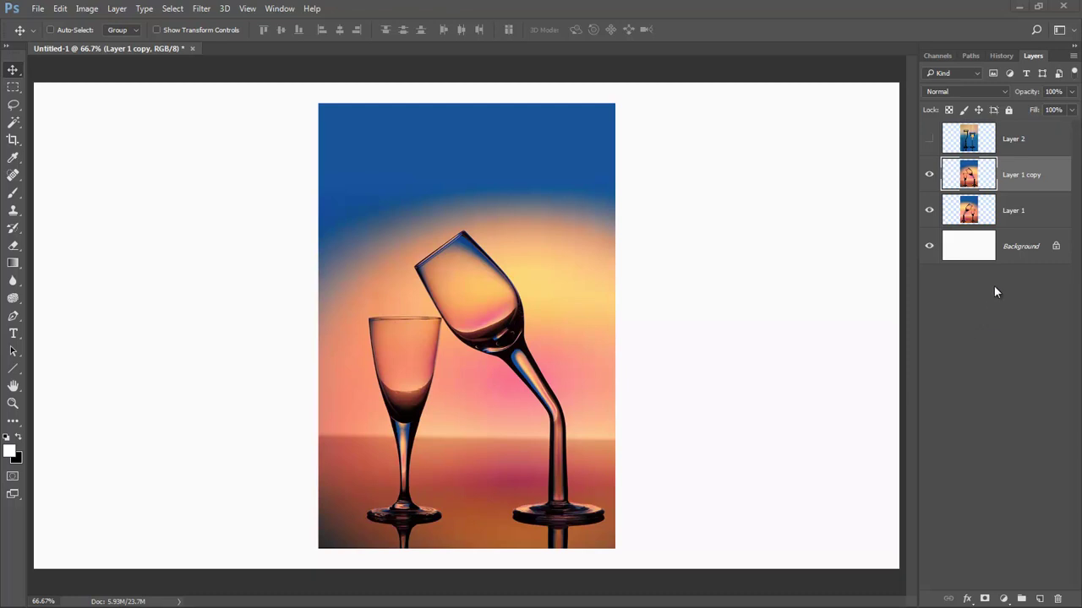
Step: Hide Layer 1 copy and Layer 1, show Layer 2, and move Layer 2 into the left part of the canvas
left_click(929, 175)
left_click(929, 211)
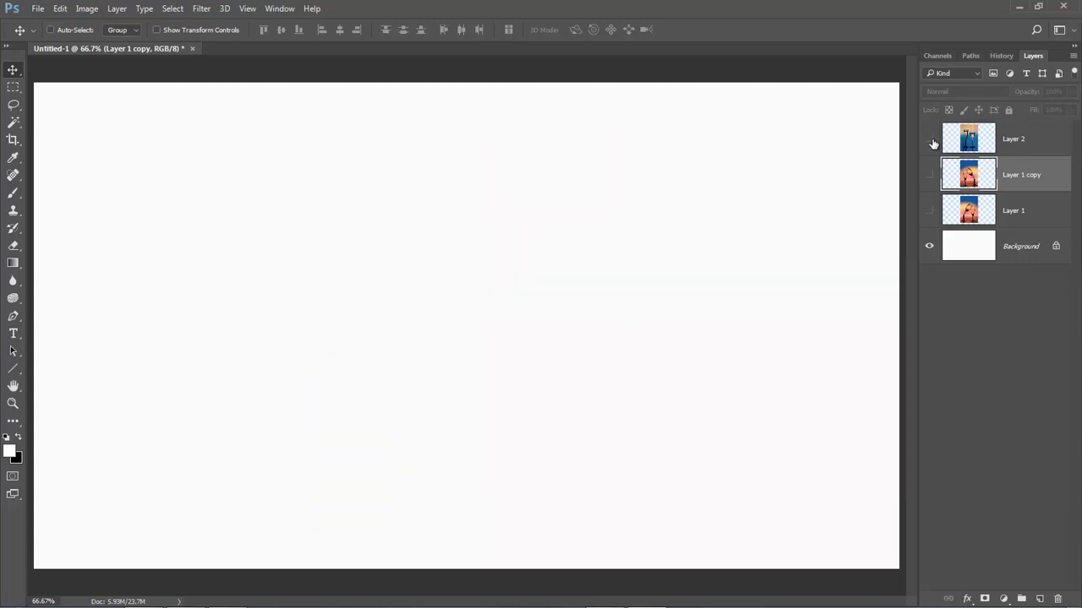
left_click(929, 139)
left_click(1011, 141)
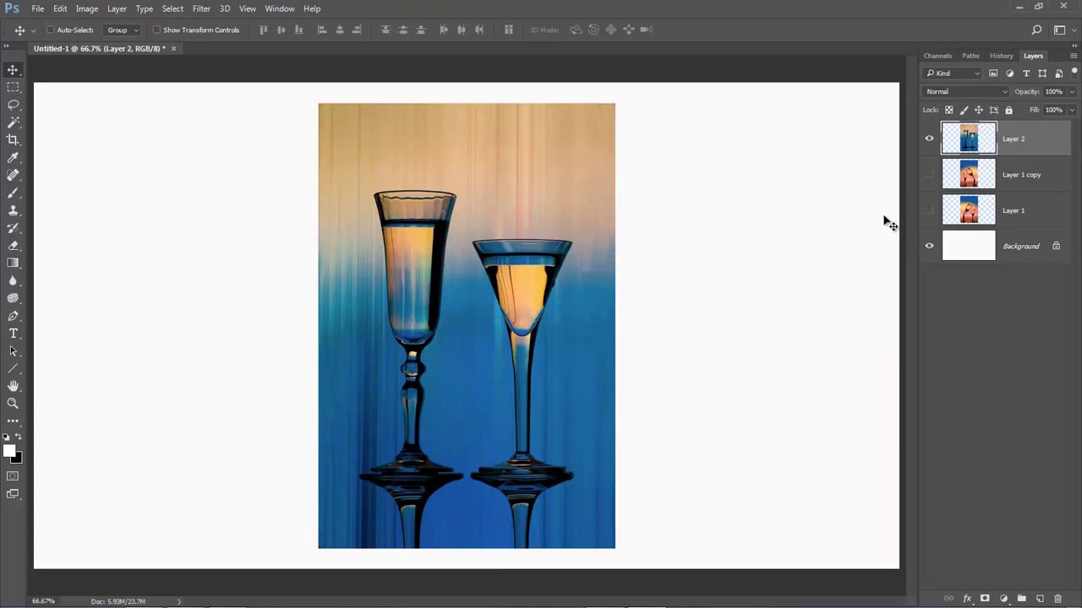
left_click_drag(519, 287, 283, 282)
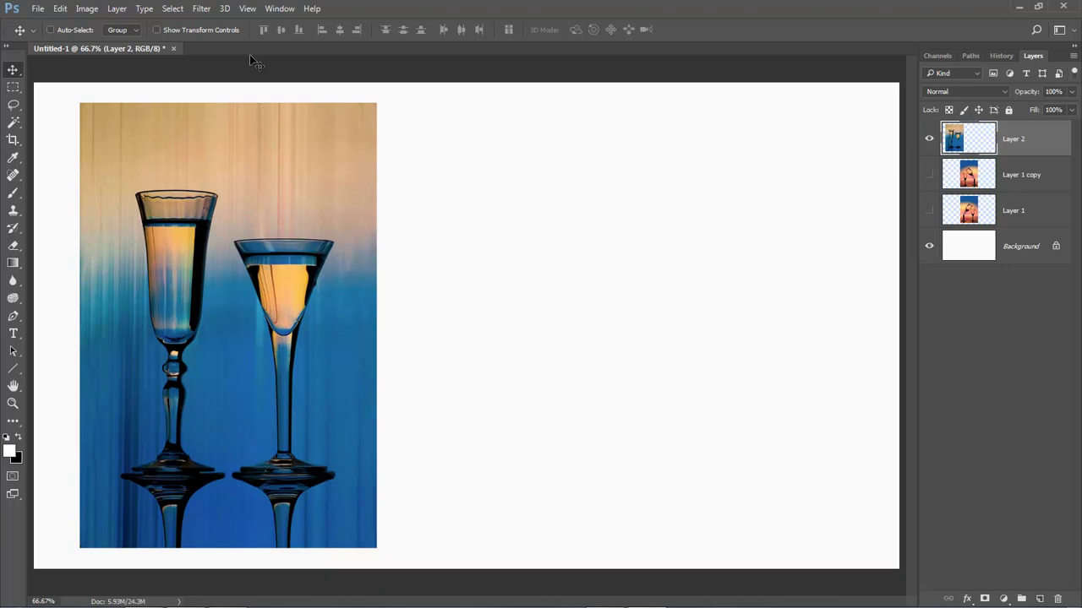
Step: Check whether Smart Guides is enabled among the view's show options
left_click(247, 9)
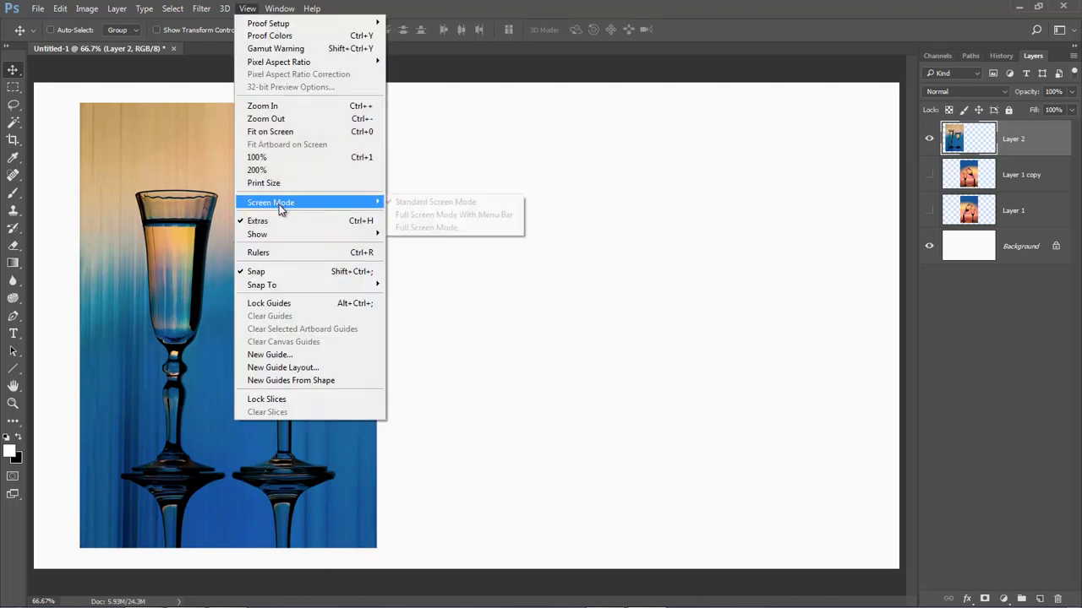
mouse_move(278, 242)
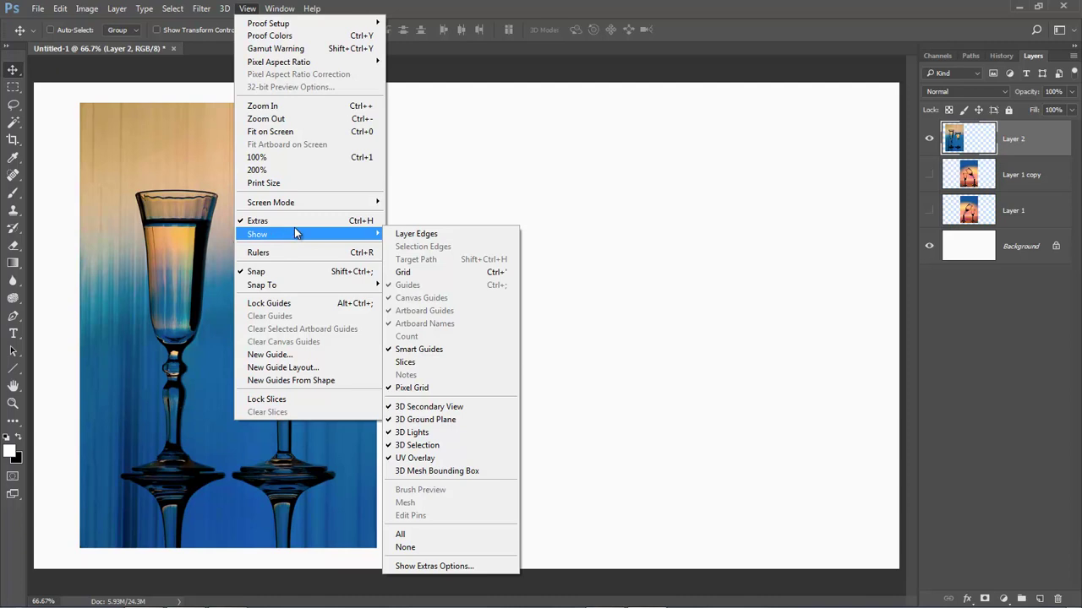
left_click(691, 29)
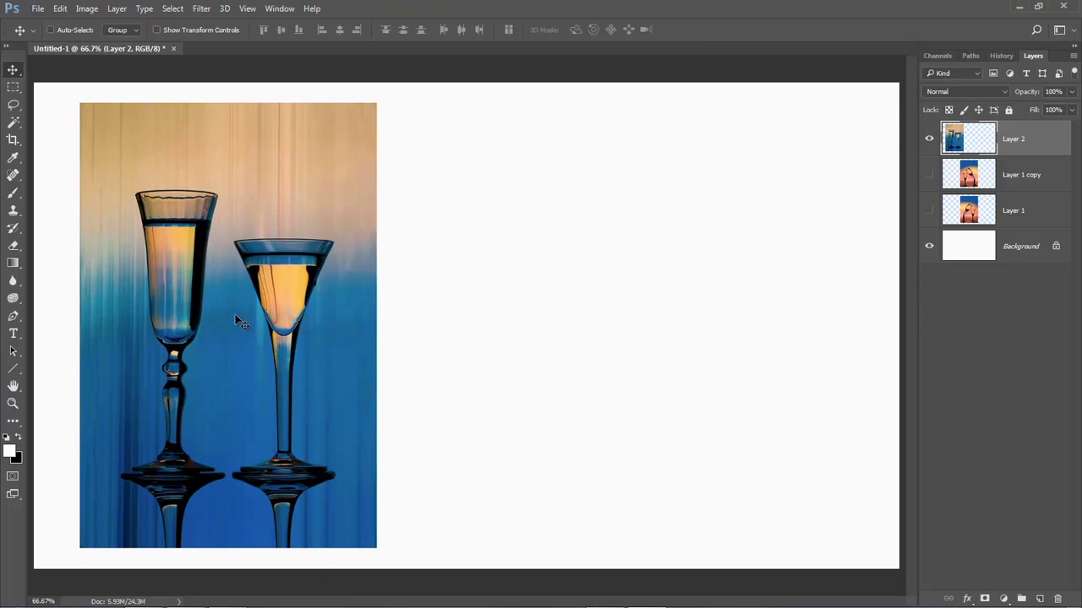
Step: Move Layer 2 back to the canvas centre, and show Layer 1 and nudge it into alignment behind it
left_click_drag(218, 341, 463, 343)
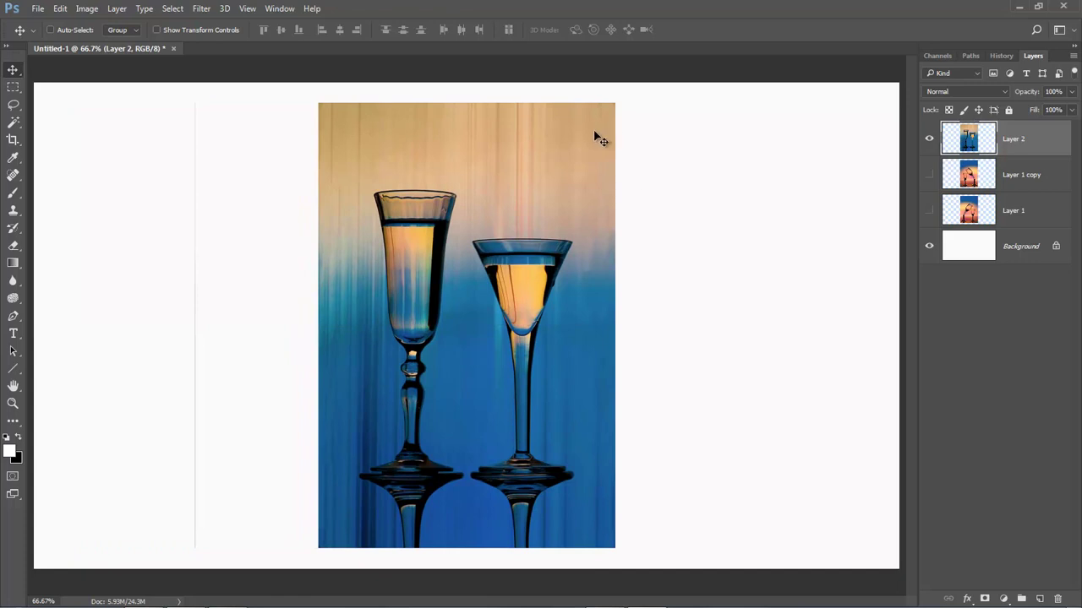
left_click_drag(595, 132, 592, 134)
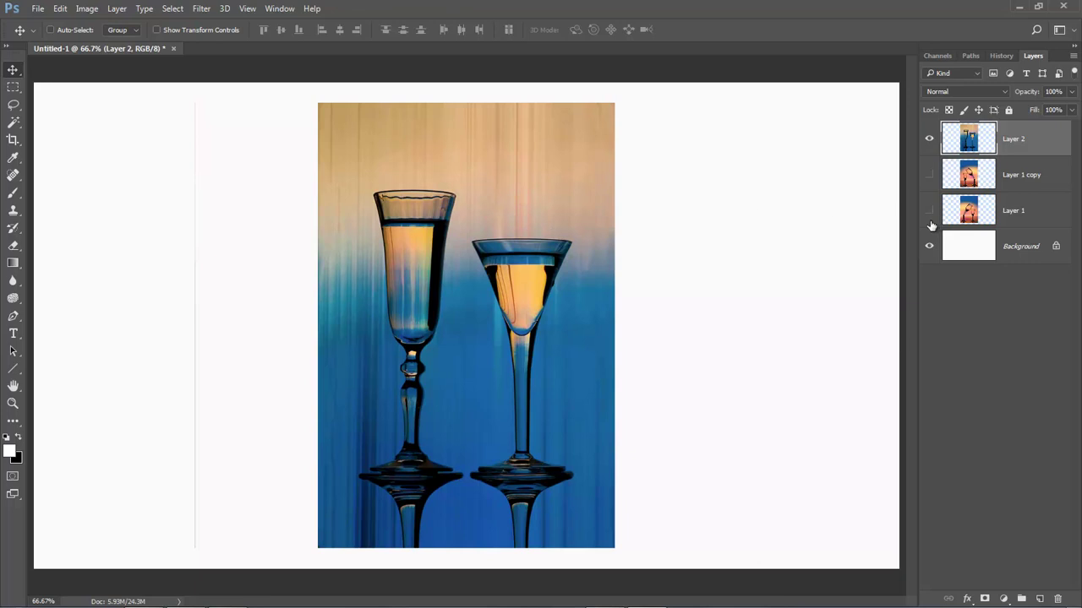
left_click(1014, 213)
left_click(929, 210)
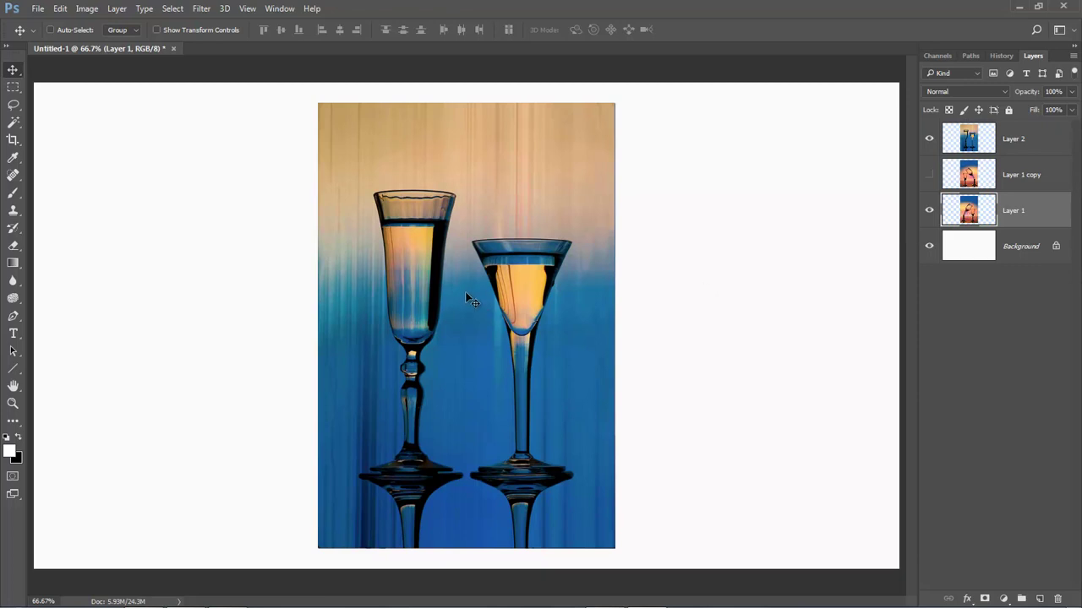
mouse_move(465, 332)
left_mouse_down()
mouse_move(211, 325)
mouse_move(188, 332)
mouse_move(222, 339)
mouse_move(177, 336)
mouse_move(468, 331)
left_mouse_up()
Step: Show Layer 1 copy and scale Layer 2, Layer 1 copy and Layer 1 together to about 93.5%, keeping their lower-left corner in place
left_click(929, 174)
left_click(1021, 182, "shift")
left_click(1022, 152, "shift")
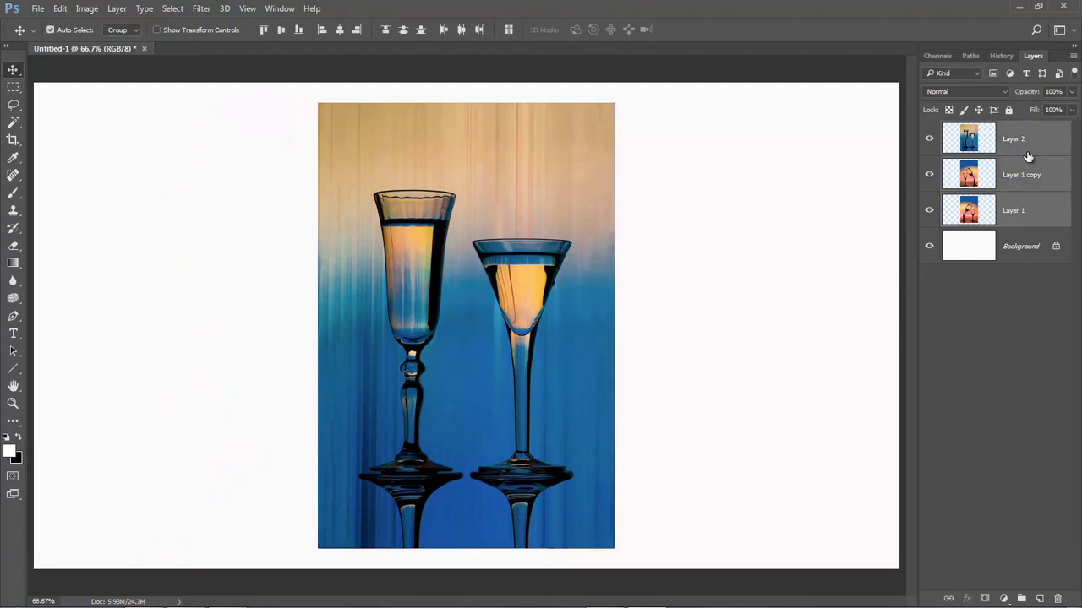
left_click(60, 9)
left_click(83, 284)
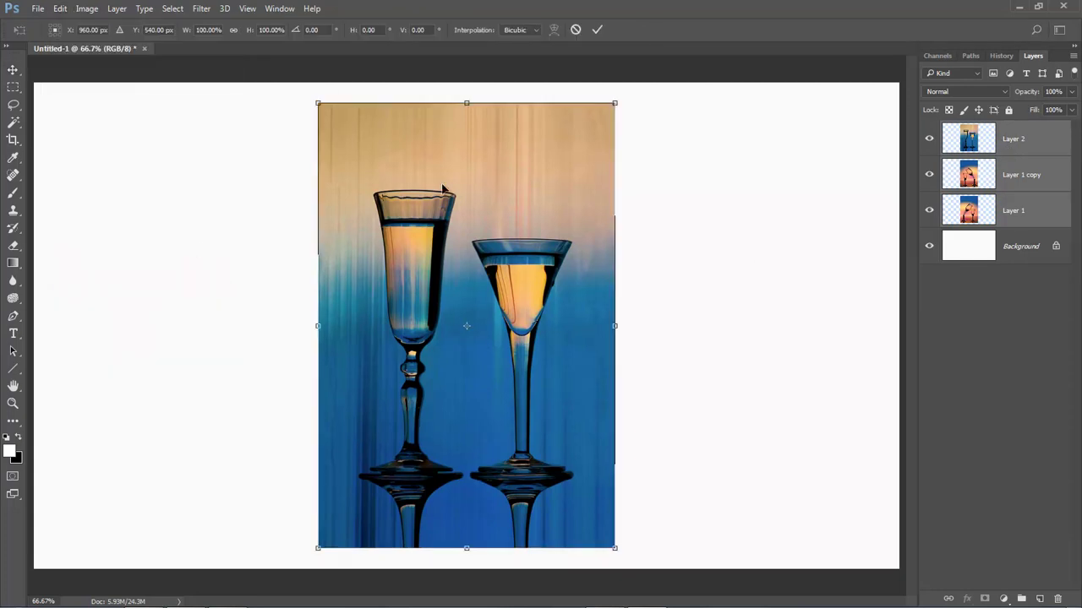
left_click_drag(617, 105, 596, 134)
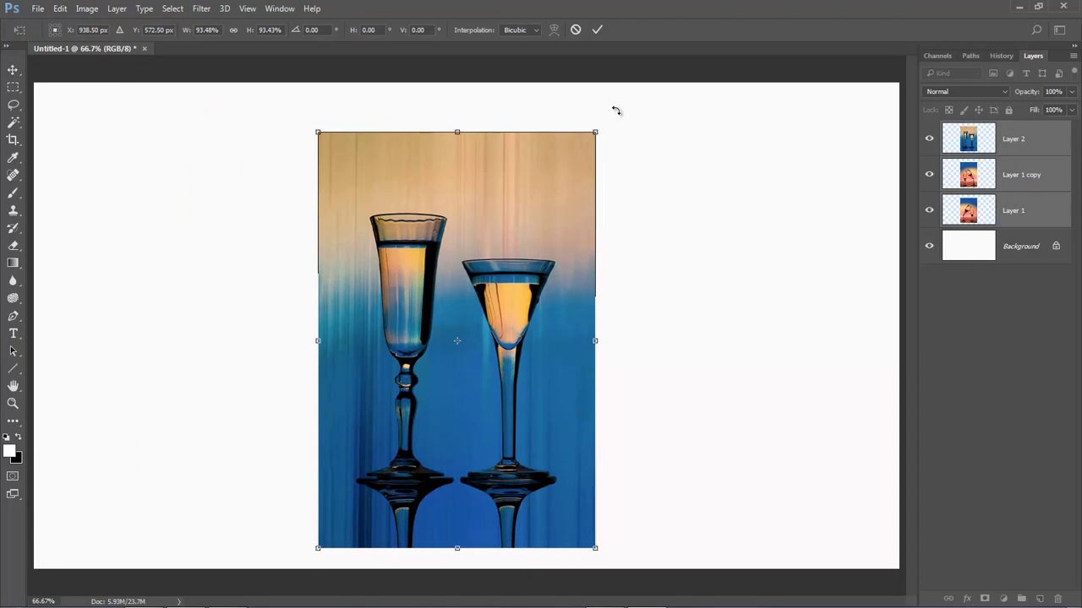
left_click(597, 30)
Step: Hide Layer 1 copy and Layer 1, and move the scaled Layer 2 to the centre of the canvas
left_click(929, 175)
left_click(930, 207)
left_click(1010, 143)
left_click_drag(461, 319, 472, 303)
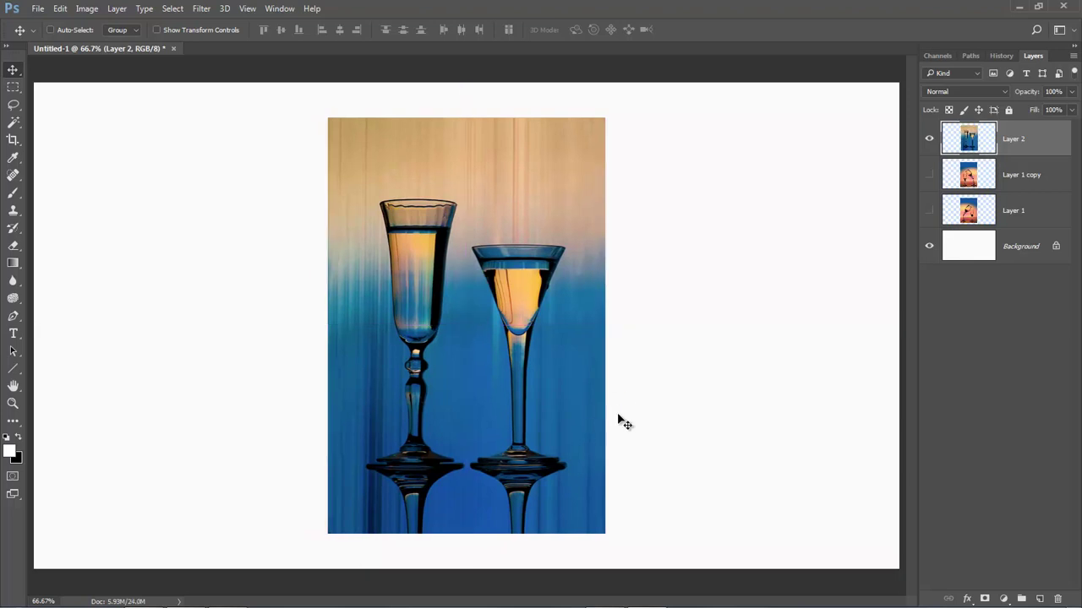
Step: Show Layer 1 and place it to the left of Layer 2, level with it and separated by a narrow gap
left_click(929, 211)
left_click(1022, 210)
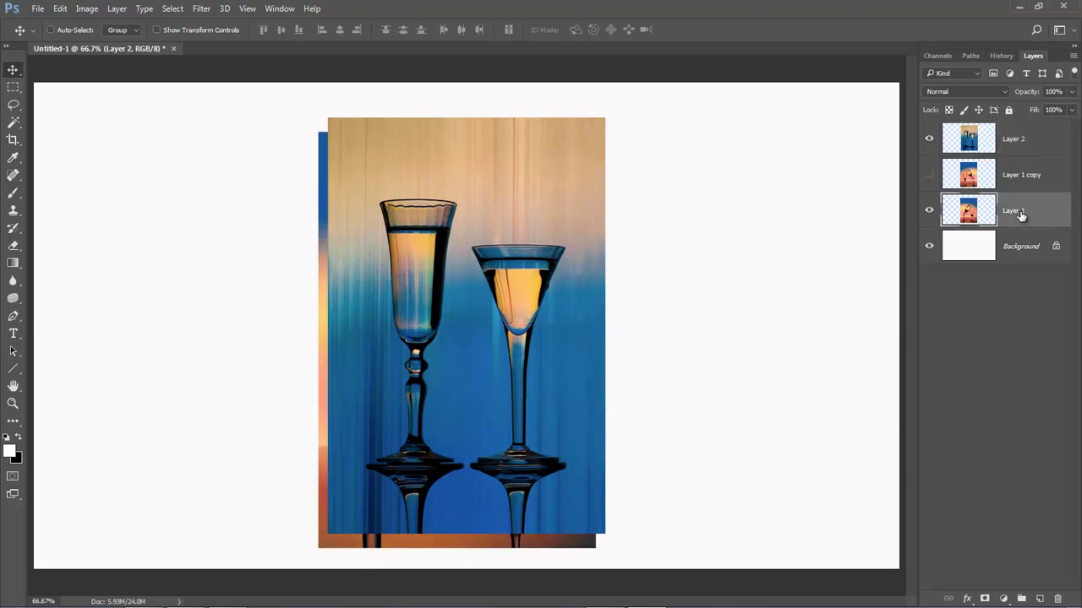
left_click_drag(391, 329, 114, 316)
Step: Show Layer 1 copy and place it to the right of Layer 2, level with it and with a matching narrow gap
left_click(1022, 175)
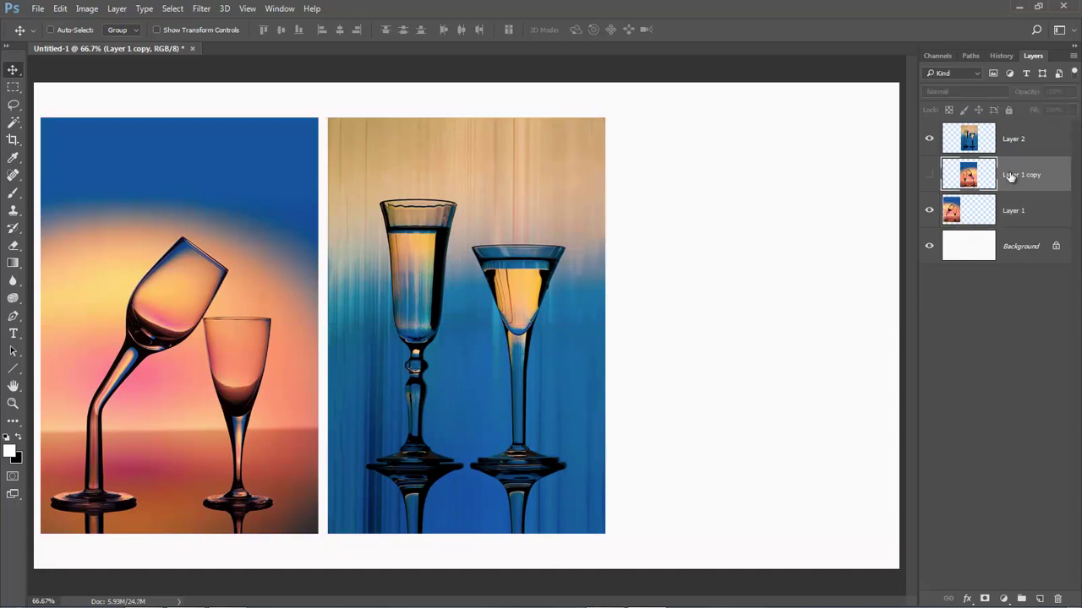
left_click(928, 174)
left_click_drag(408, 380, 726, 354)
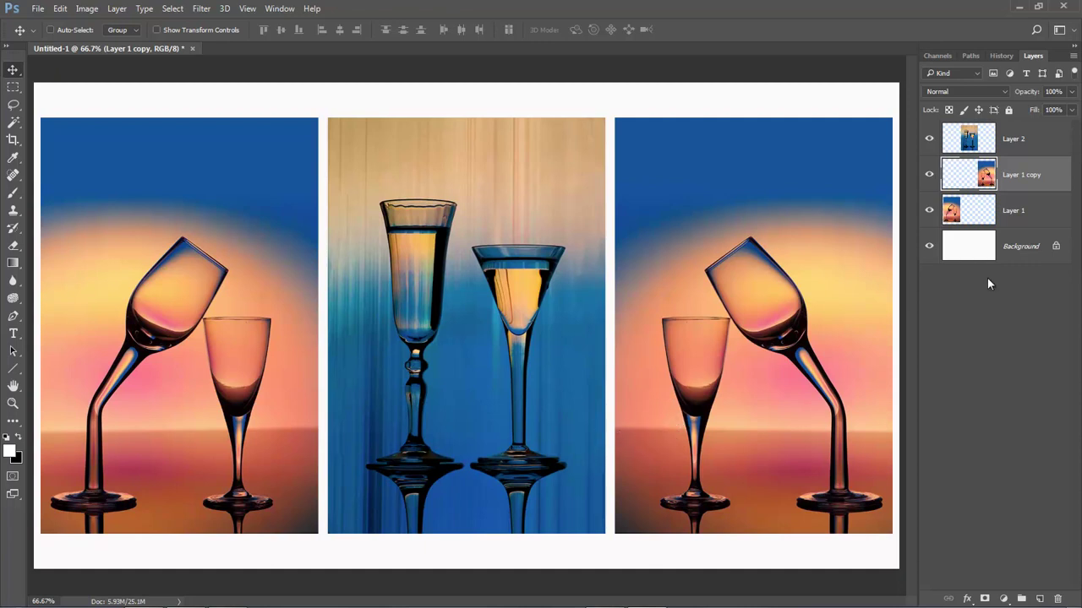
Step: Nudge all three image layers up together, leaving a narrow margin above them and a wider white strip below
left_click(1018, 211, "ctrl")
left_click(1036, 142, "ctrl")
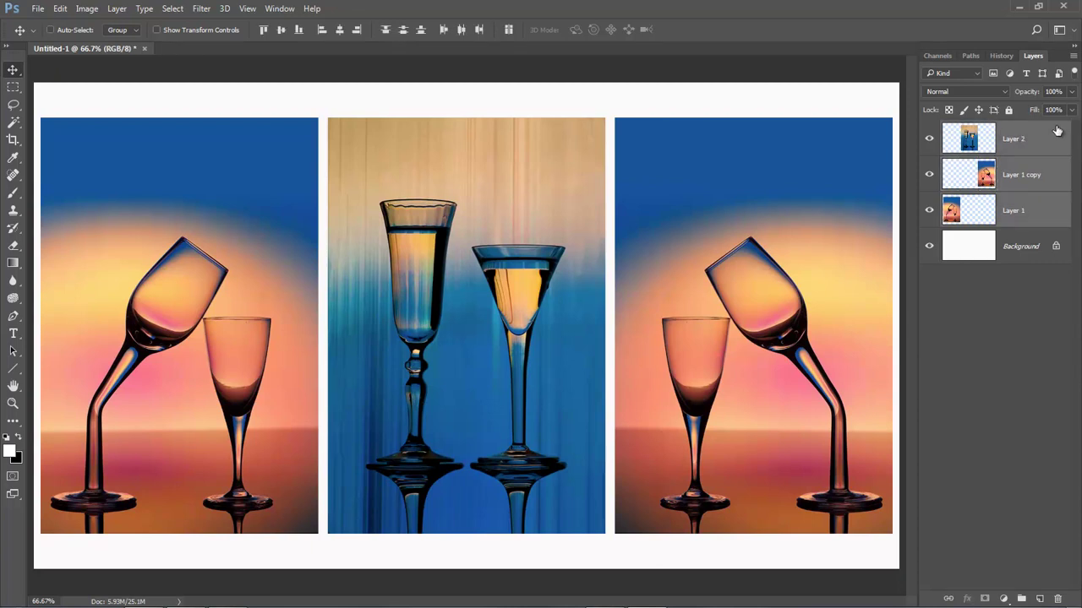
key("Up")
key("Up")
key("Up")
key("Up")
key("Up")
key("Up")
key("Up")
key("Up")
key("Up")
key("Up")
key("Up")
key("Up")
key("Up")
key("Up")
key("Up")
key("Up")
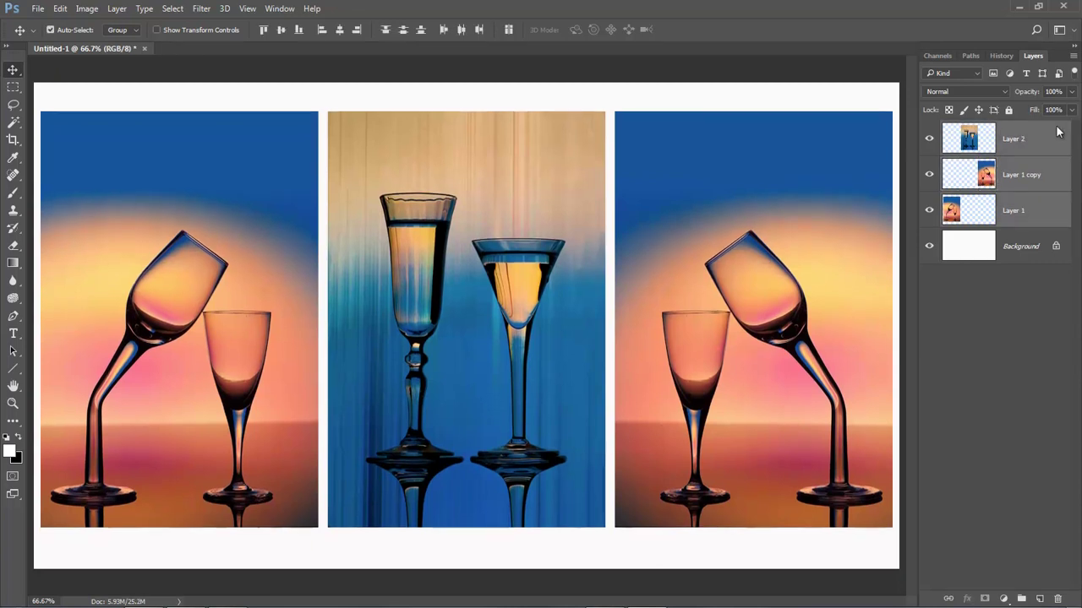
key("Up")
key("Up")
key("Up")
key("Up")
key("Up")
key("Up")
key("Up")
key("Up")
key("Up")
key("Up")
key("Up")
key("Up")
key("Up")
key("Up")
key("Up")
key("Up")
key("Up")
key("Up")
key("Up")
key("Up")
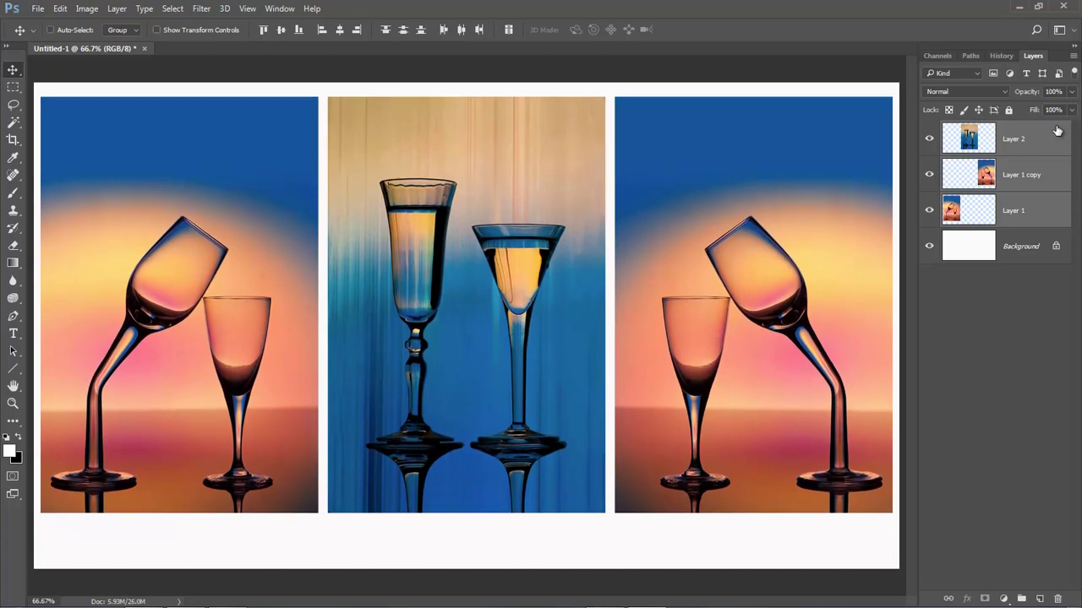
Step: Add a 3 px black inside Stroke effect to Layer 1
left_click(1014, 212)
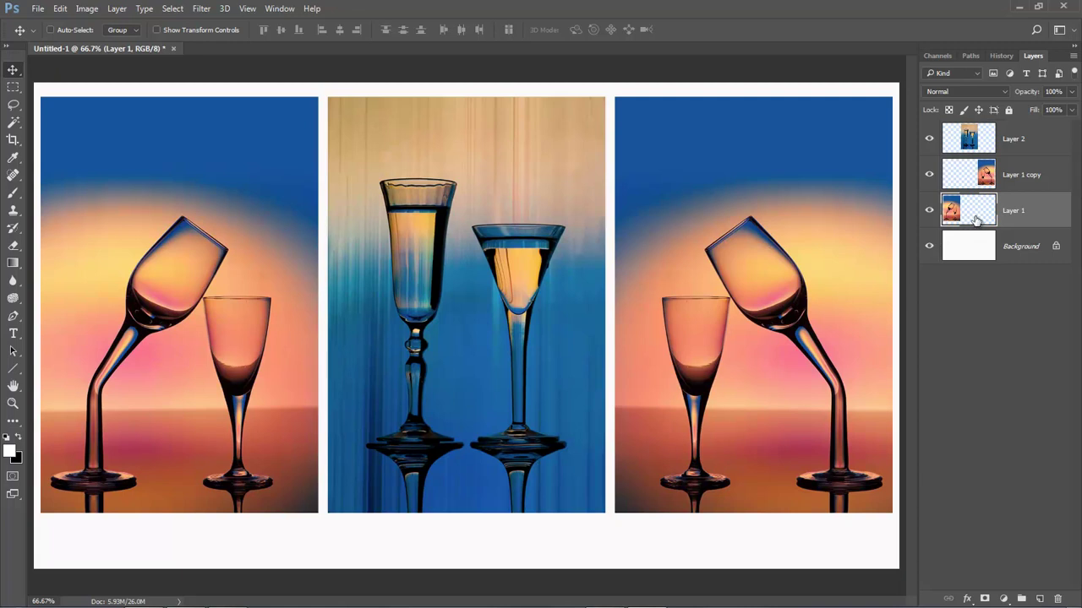
left_click(967, 599)
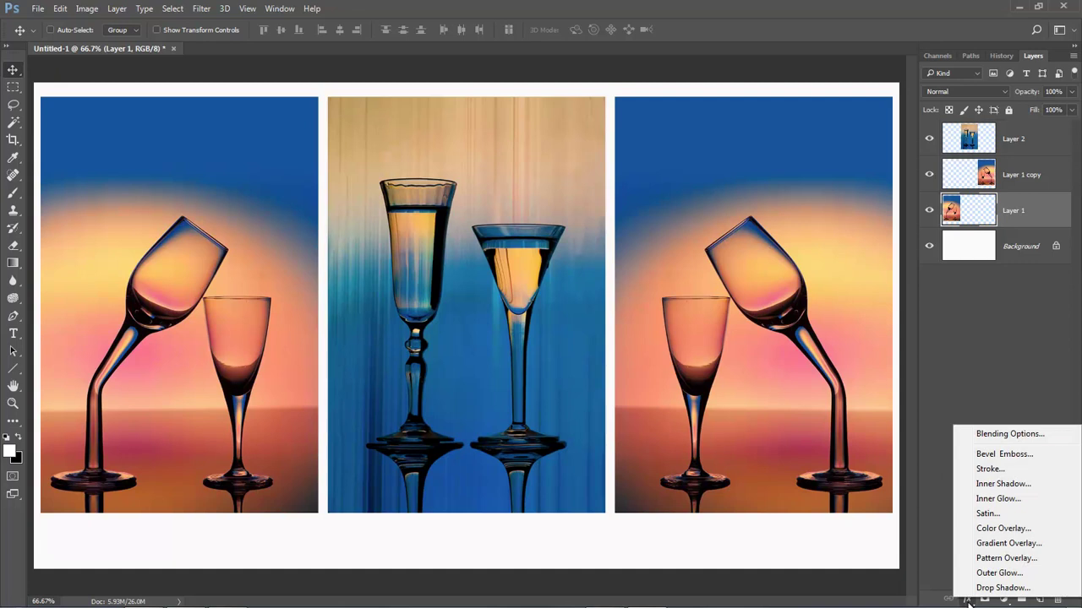
left_click(986, 471)
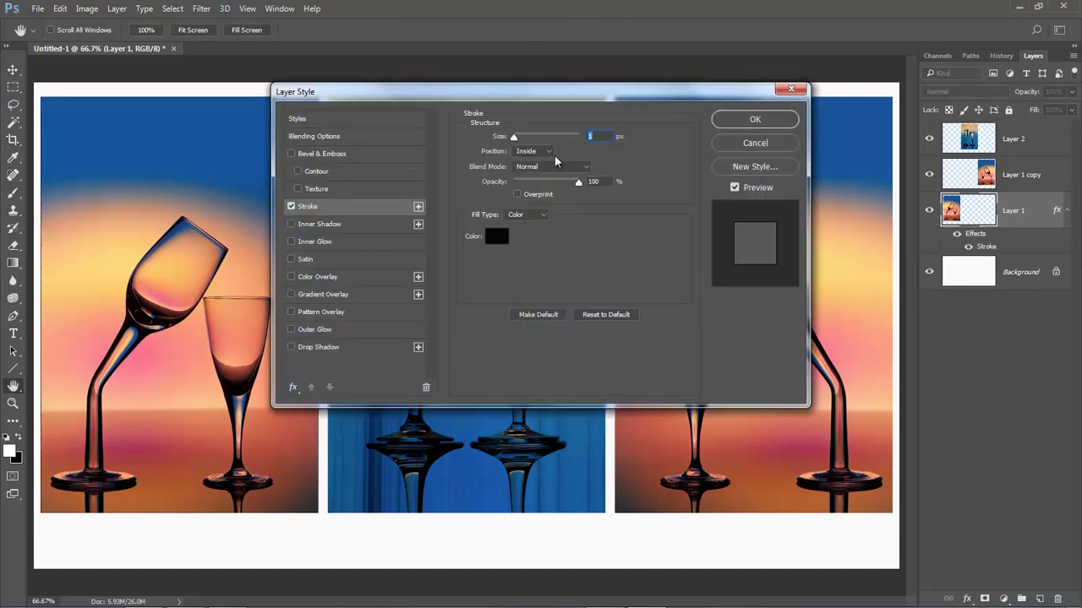
type("3")
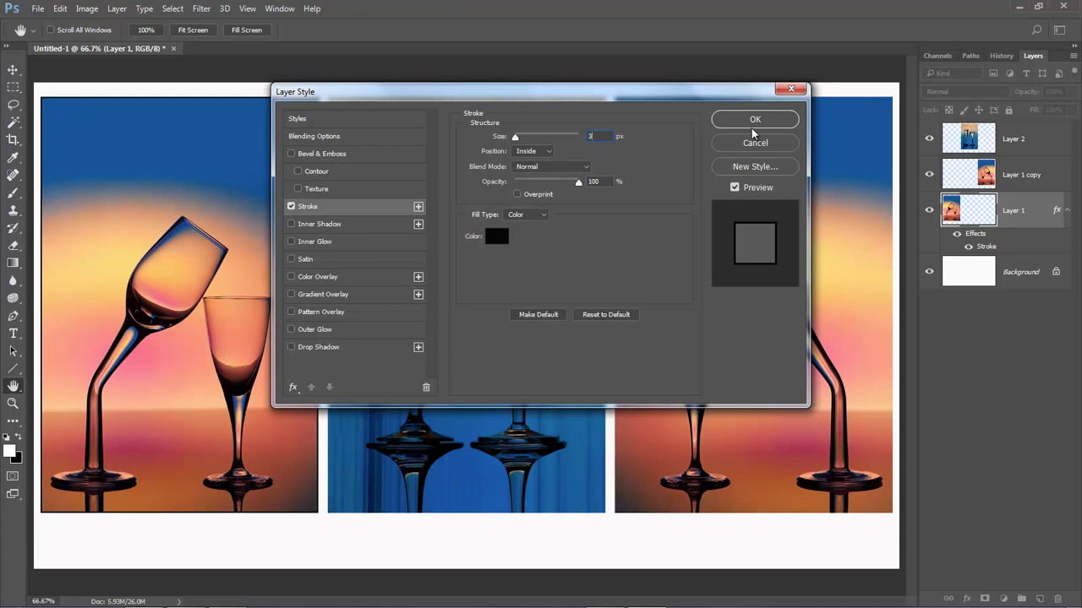
Step: Add a Drop Shadow to Layer 1 with 5 px distance, 5 px size and a slightly reduced opacity, and apply the layer style
left_click(291, 348)
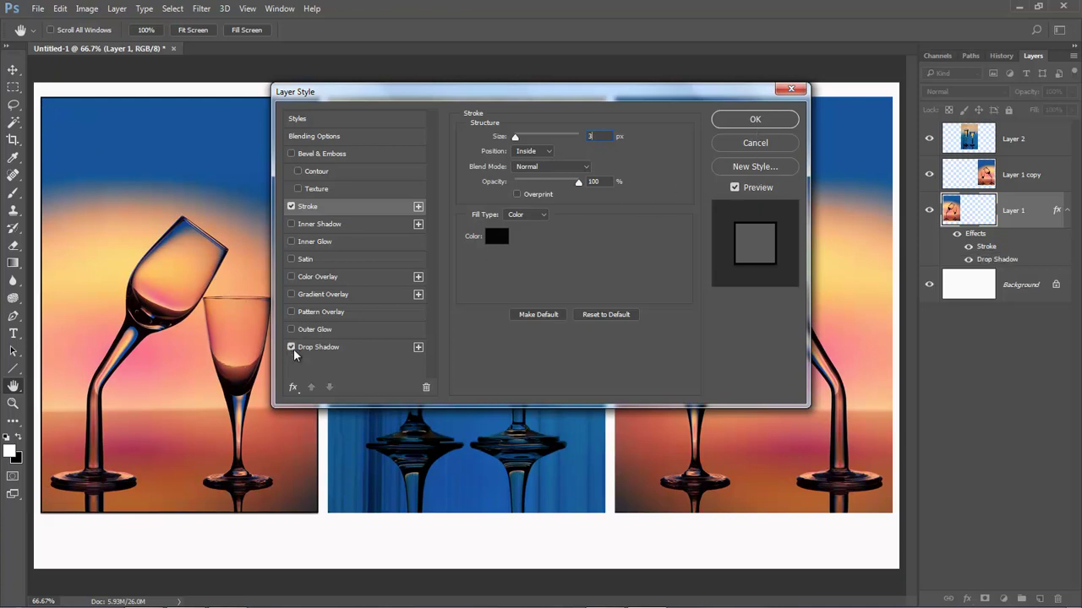
left_click(330, 350)
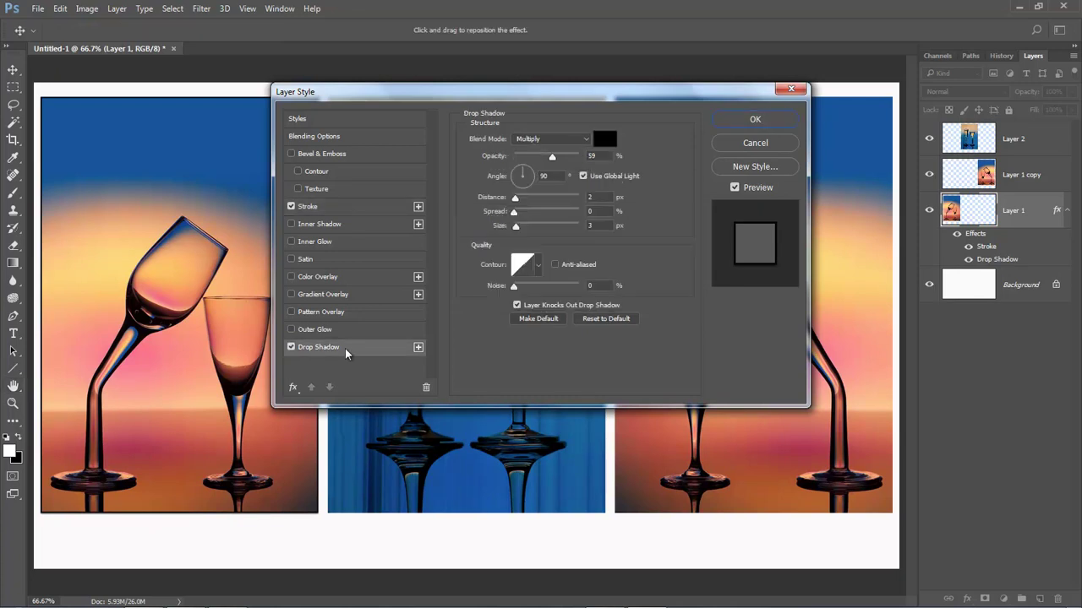
double_click(594, 197)
type("5")
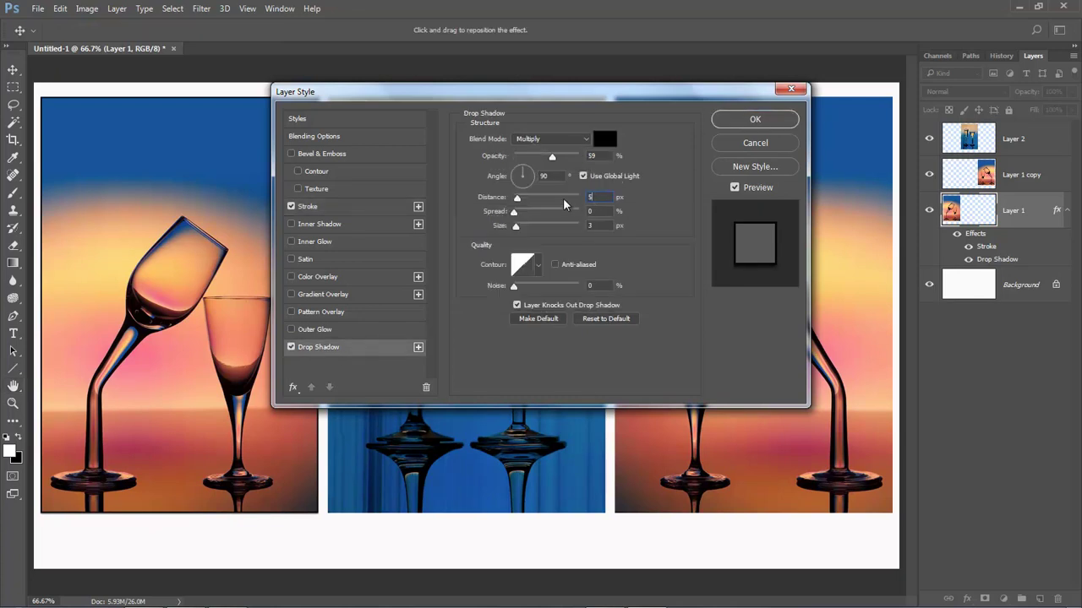
double_click(594, 226)
type("5")
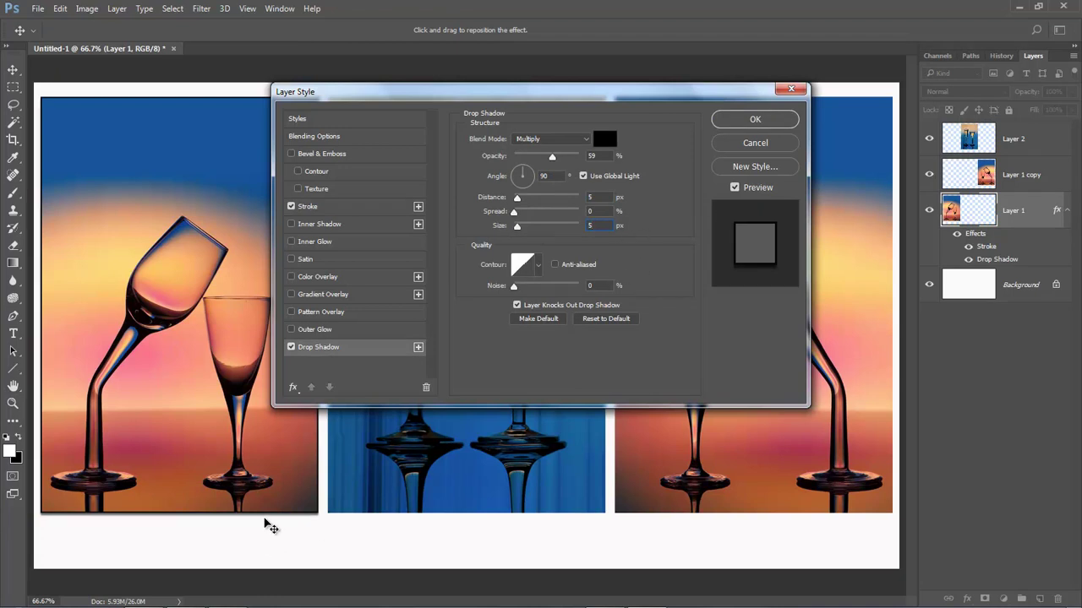
left_click_drag(552, 158, 546, 160)
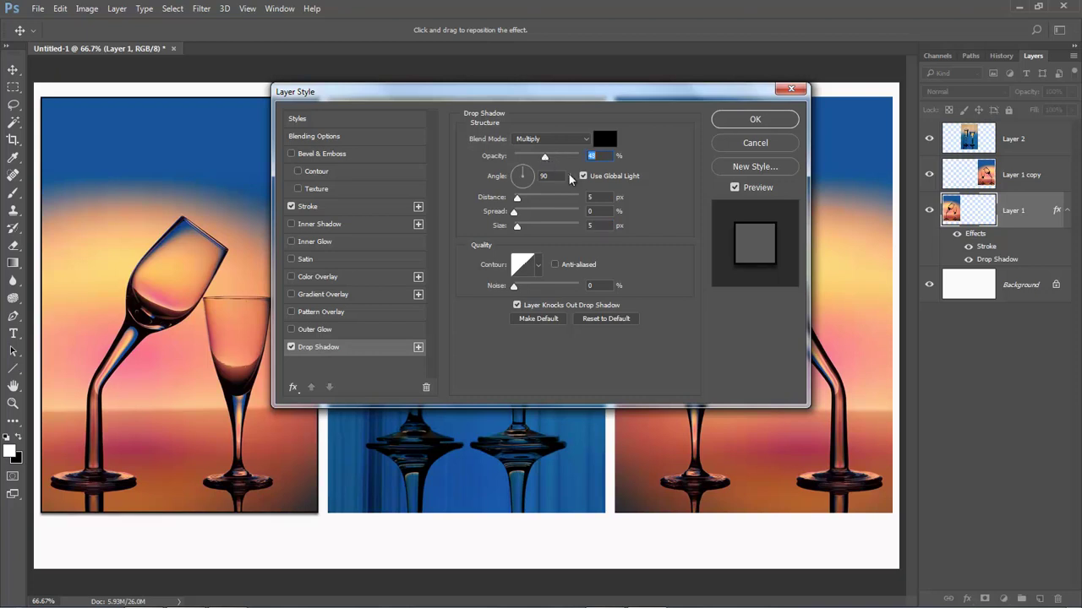
left_click(747, 124)
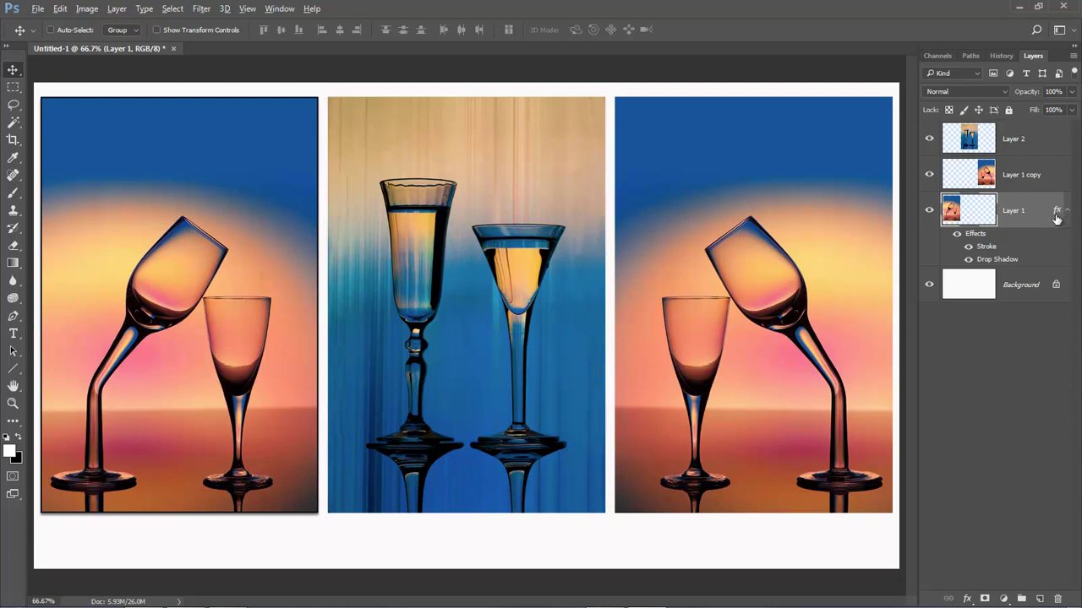
Step: Copy Layer 1's stroke and drop shadow effects to Layer 1 copy and Layer 2, and collapse the panels to reveal the composition
left_click_drag(1058, 212, 1054, 142)
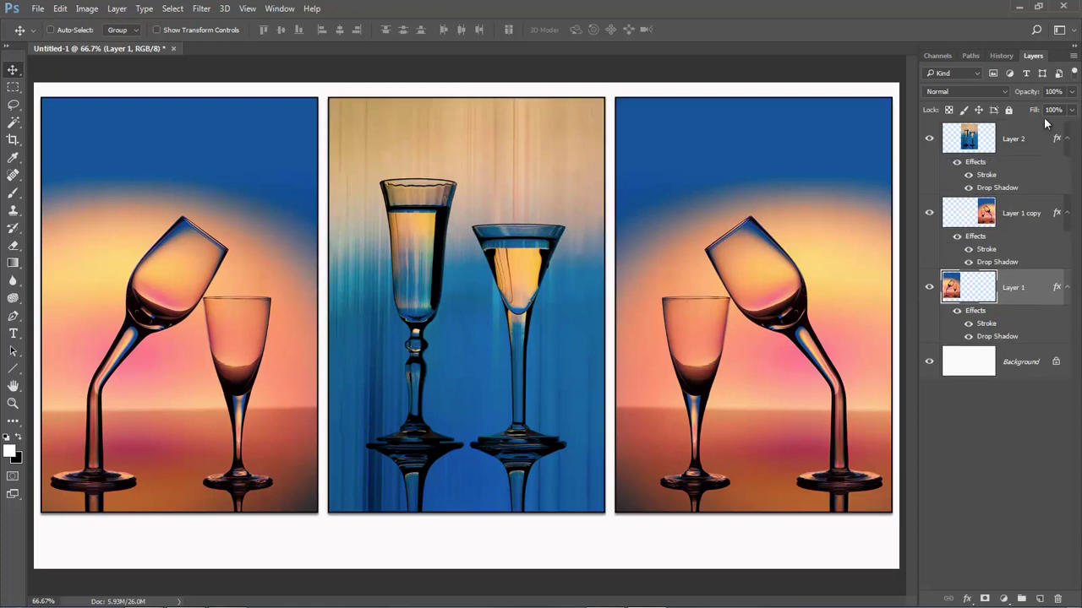
left_click(1075, 49)
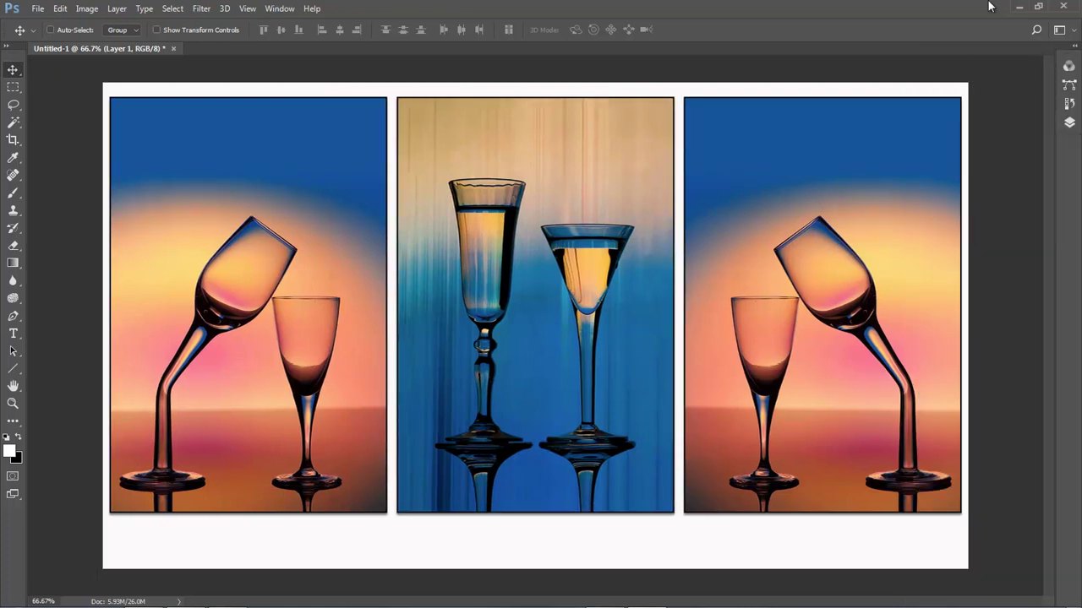